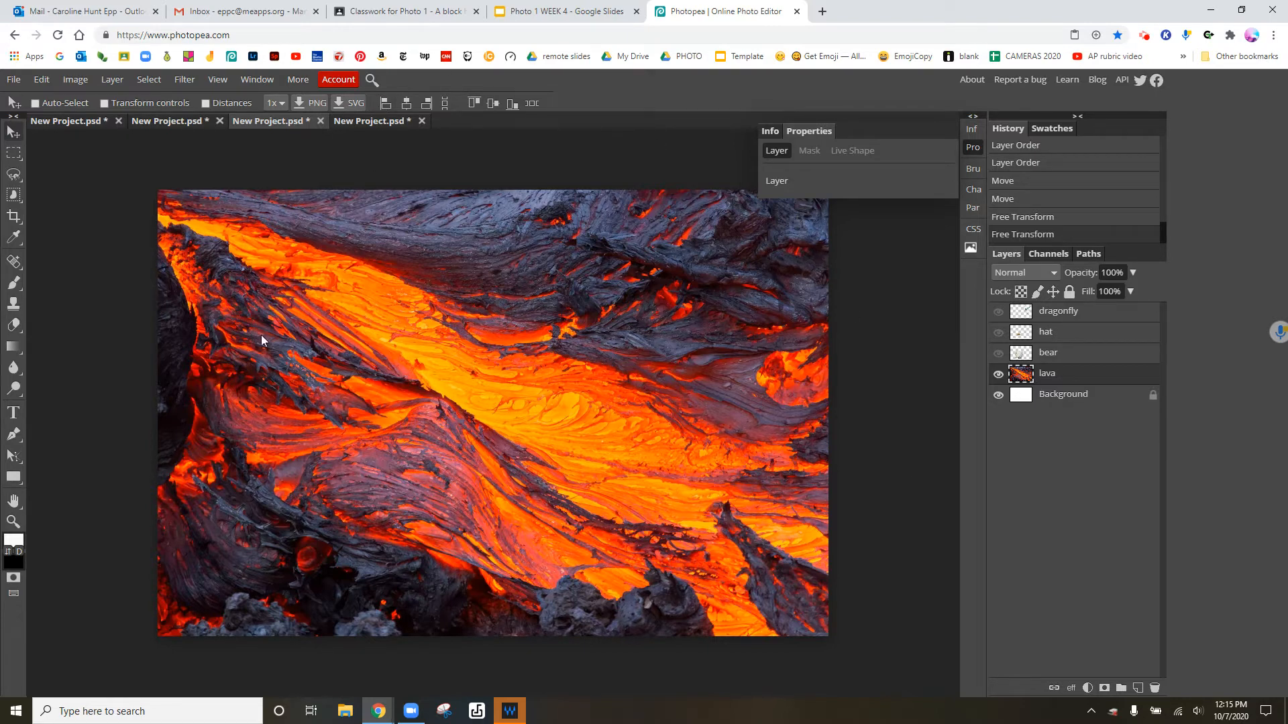
On the hat image, make a rectangular selection over the hat and add five more rectangles around it.
left_click(79, 119)
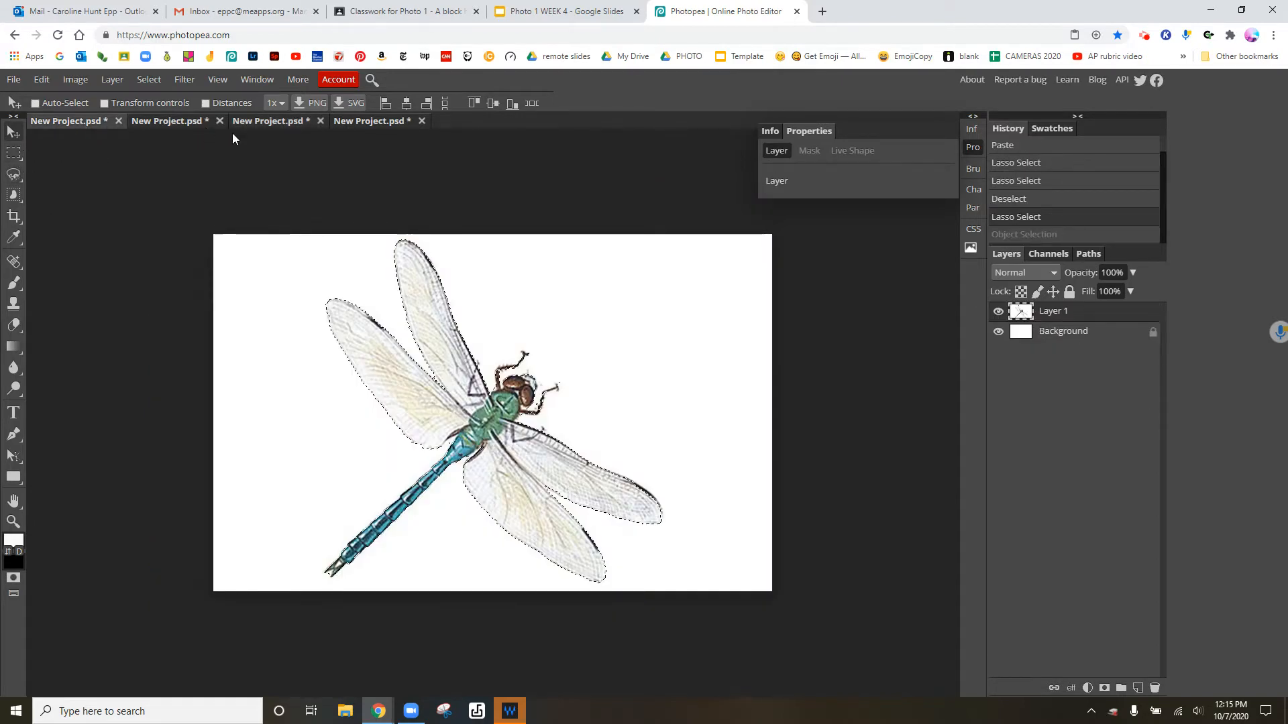
left_click(263, 120)
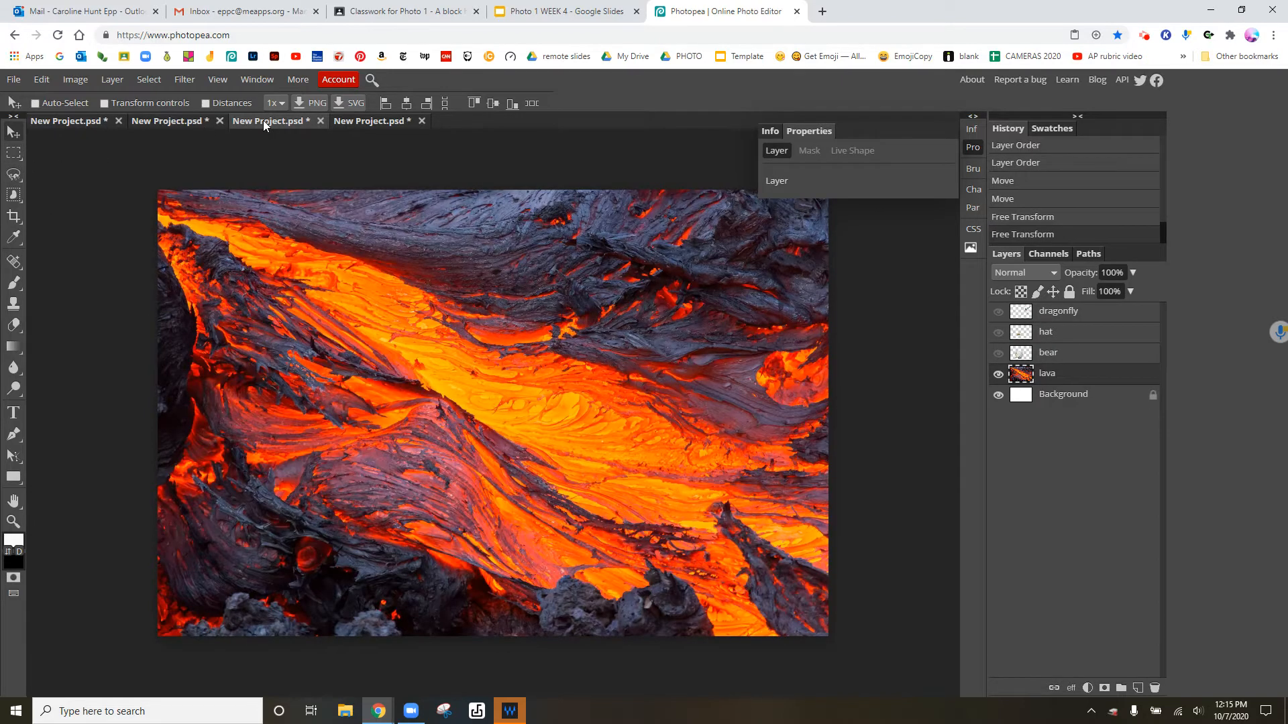
left_click(373, 121)
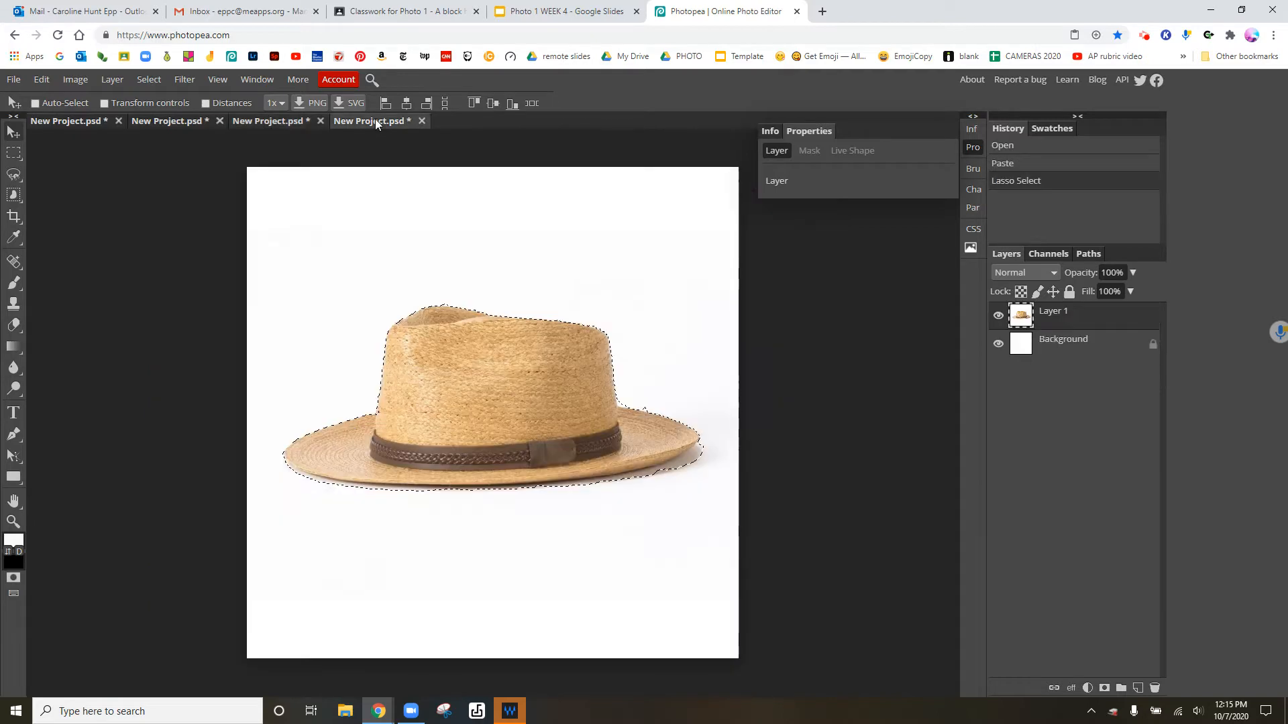
left_click(14, 153)
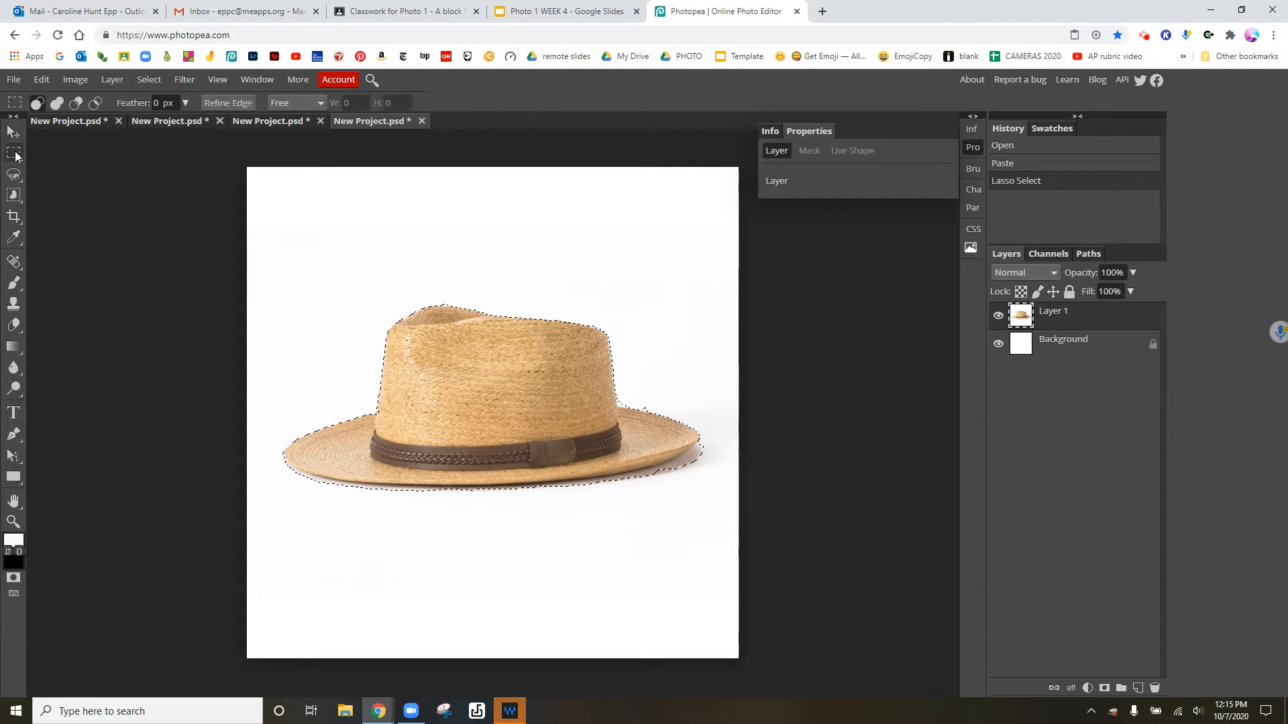
left_click_drag(309, 233, 520, 465)
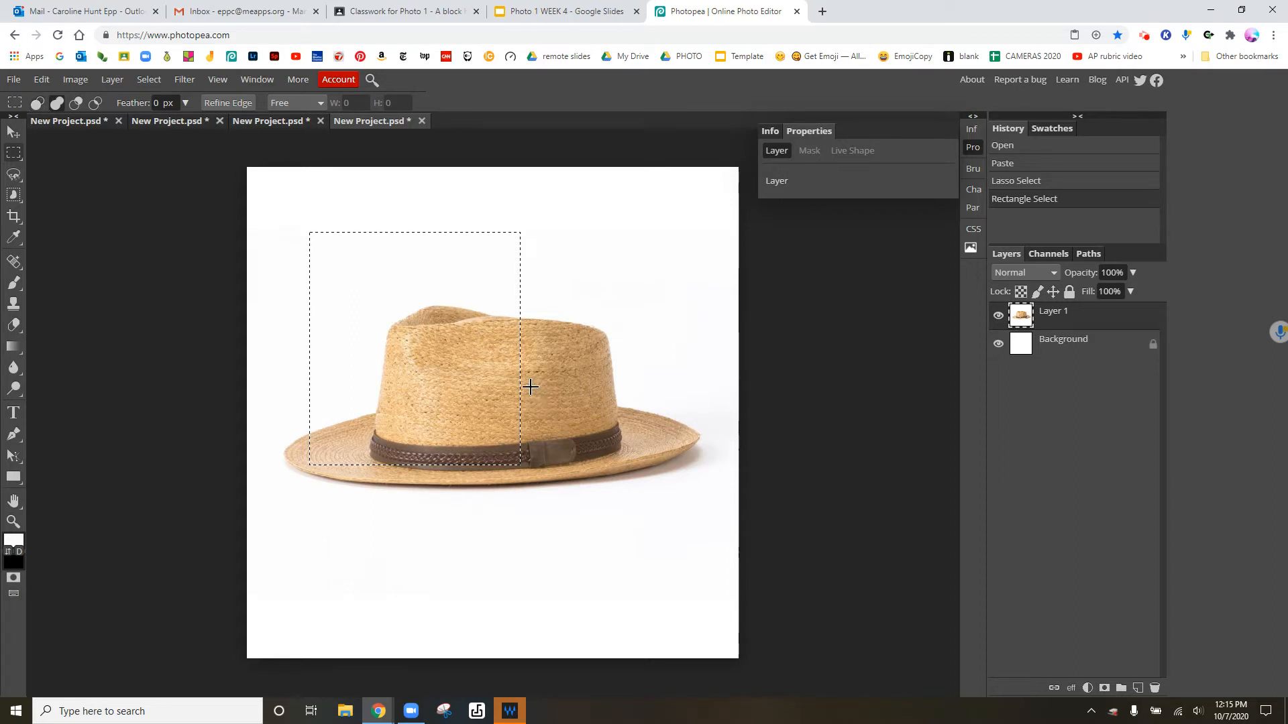
left_click_drag(477, 367, 608, 451)
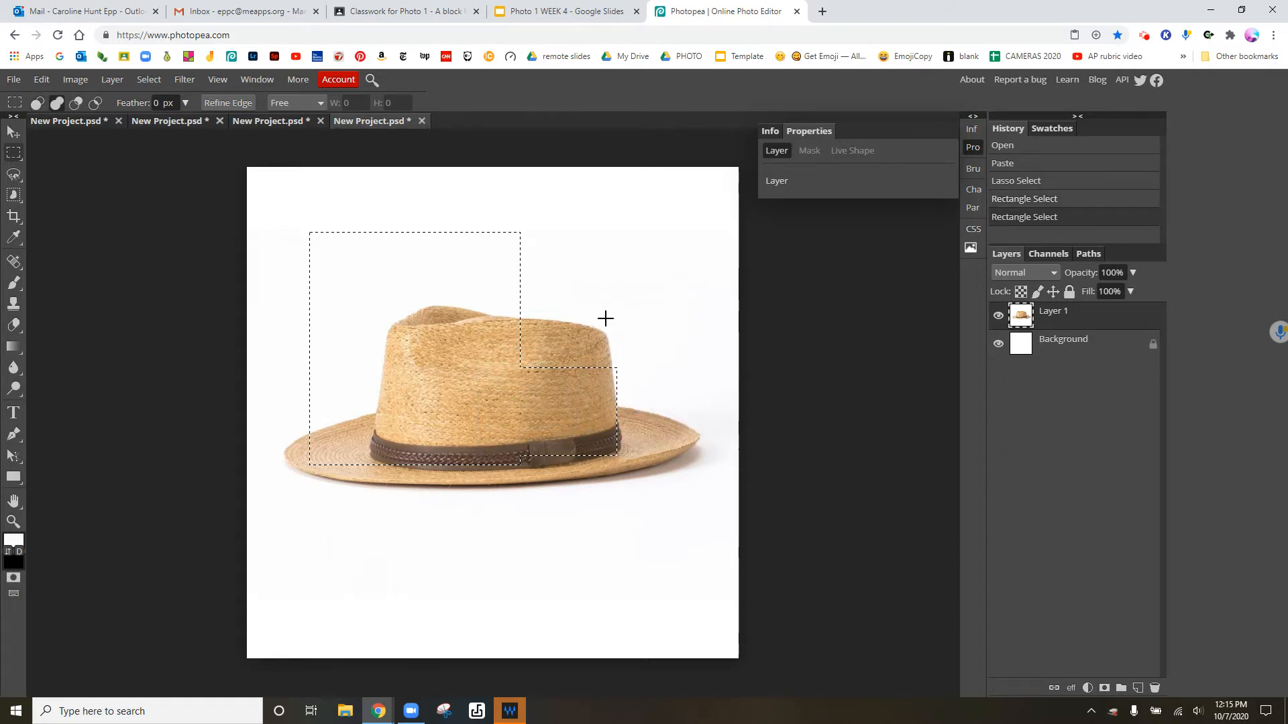
left_click_drag(605, 306, 680, 455)
left_click_drag(382, 437, 487, 633)
left_click_drag(271, 337, 382, 425)
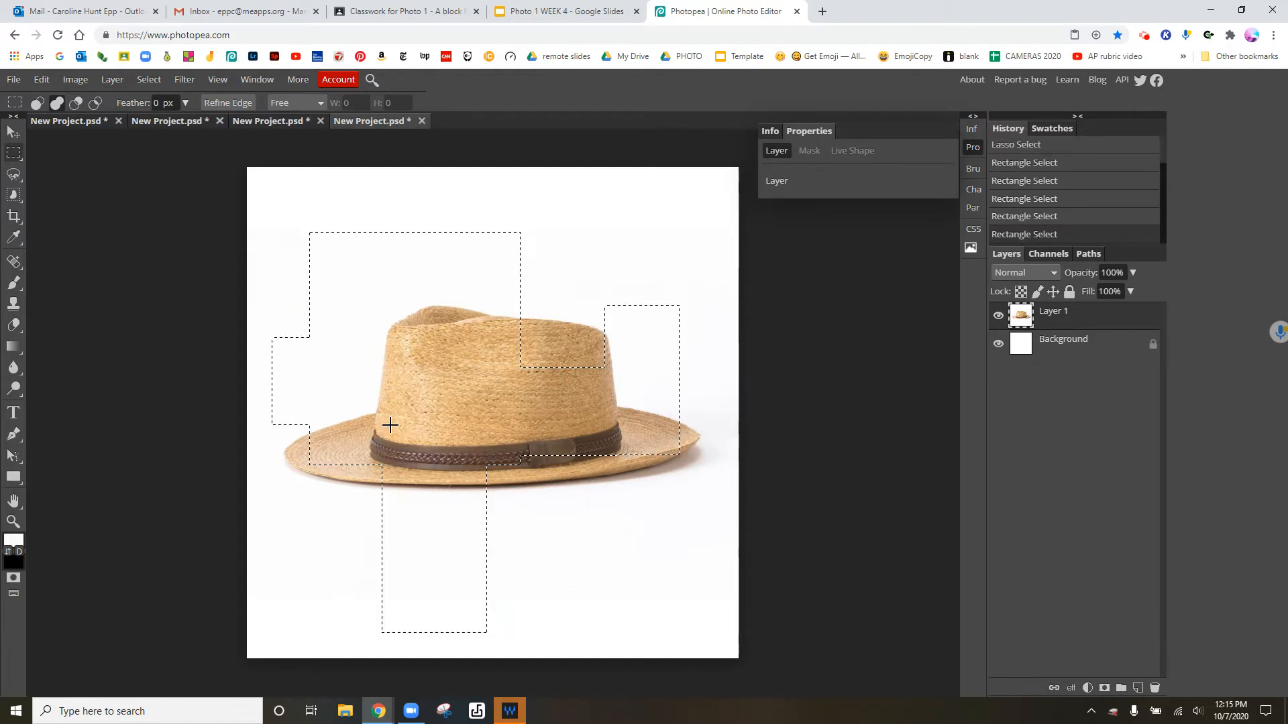
left_click_drag(300, 202, 432, 311)
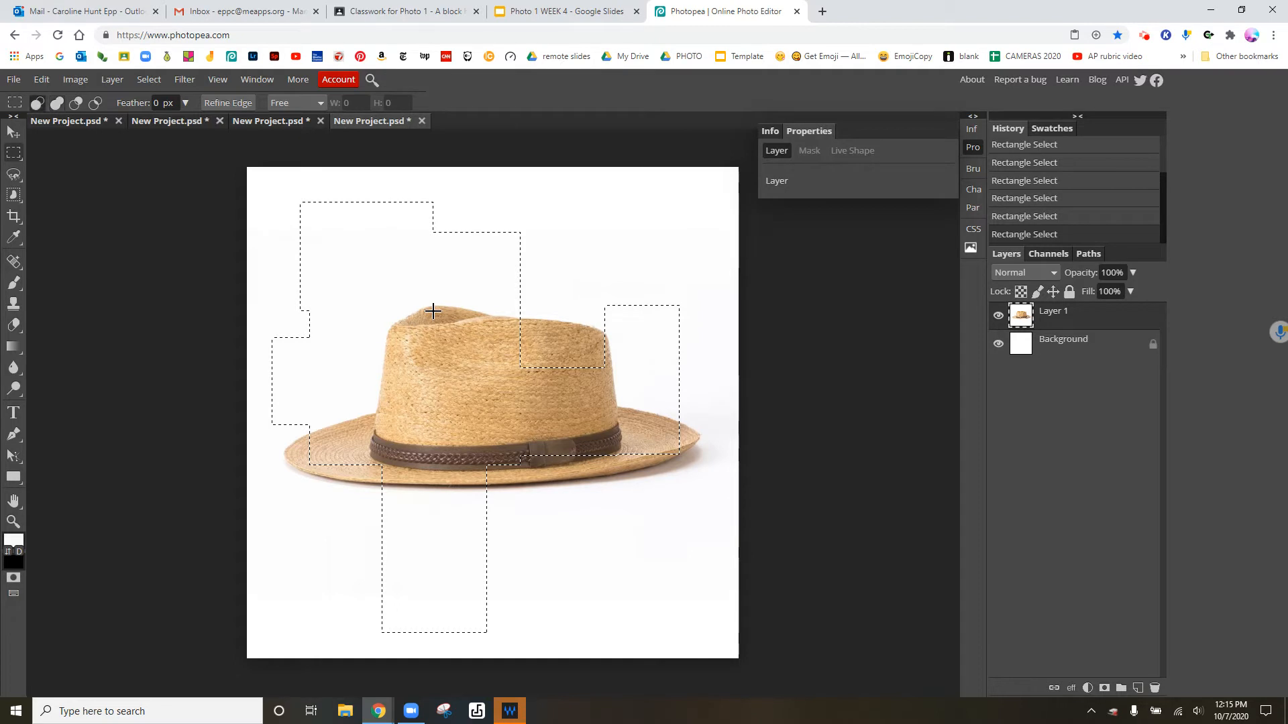
In the polar bear image, use Lasso Select to subtract the stray area beneath the left-hand front paw from the selection.
left_click(164, 121)
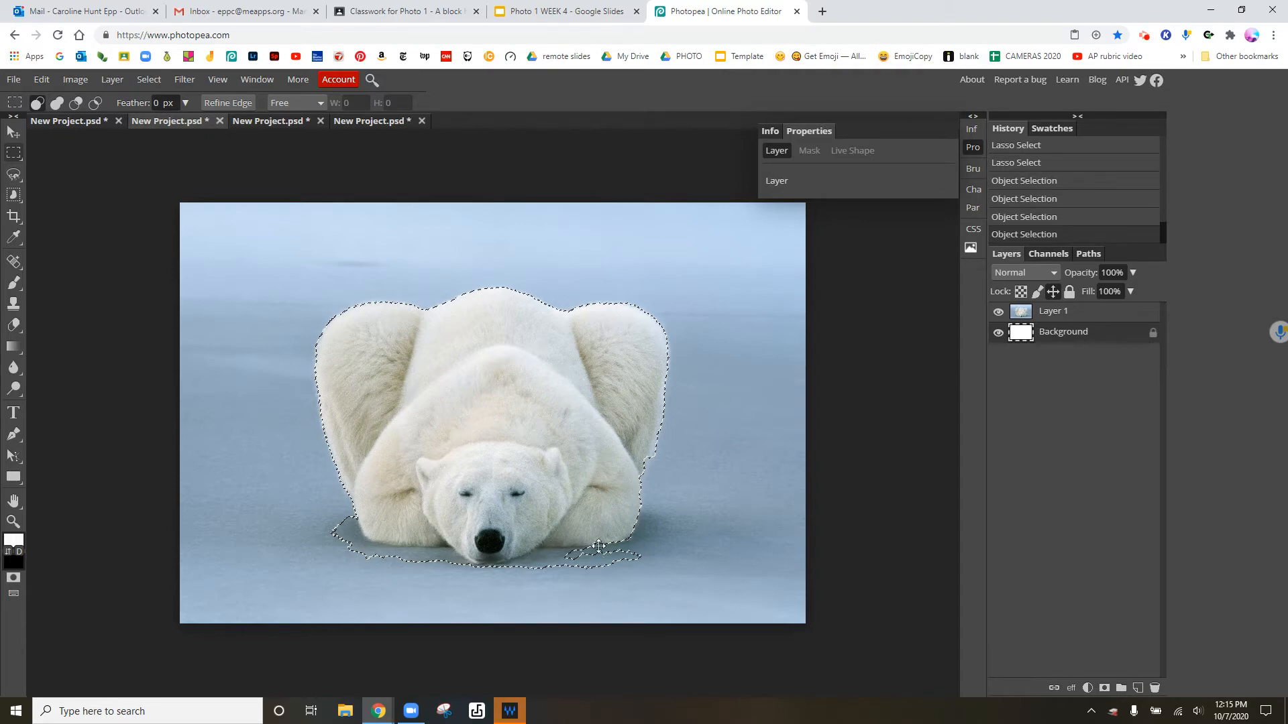
right_click(14, 175)
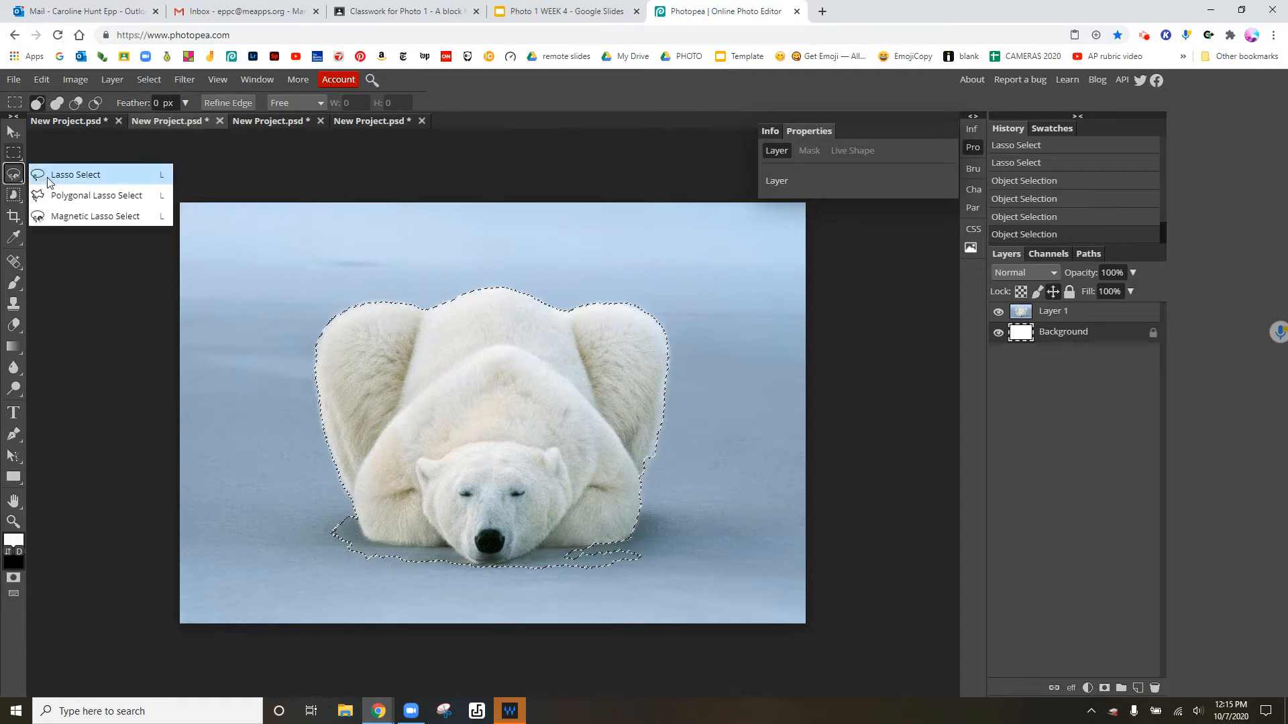
left_click(12, 175)
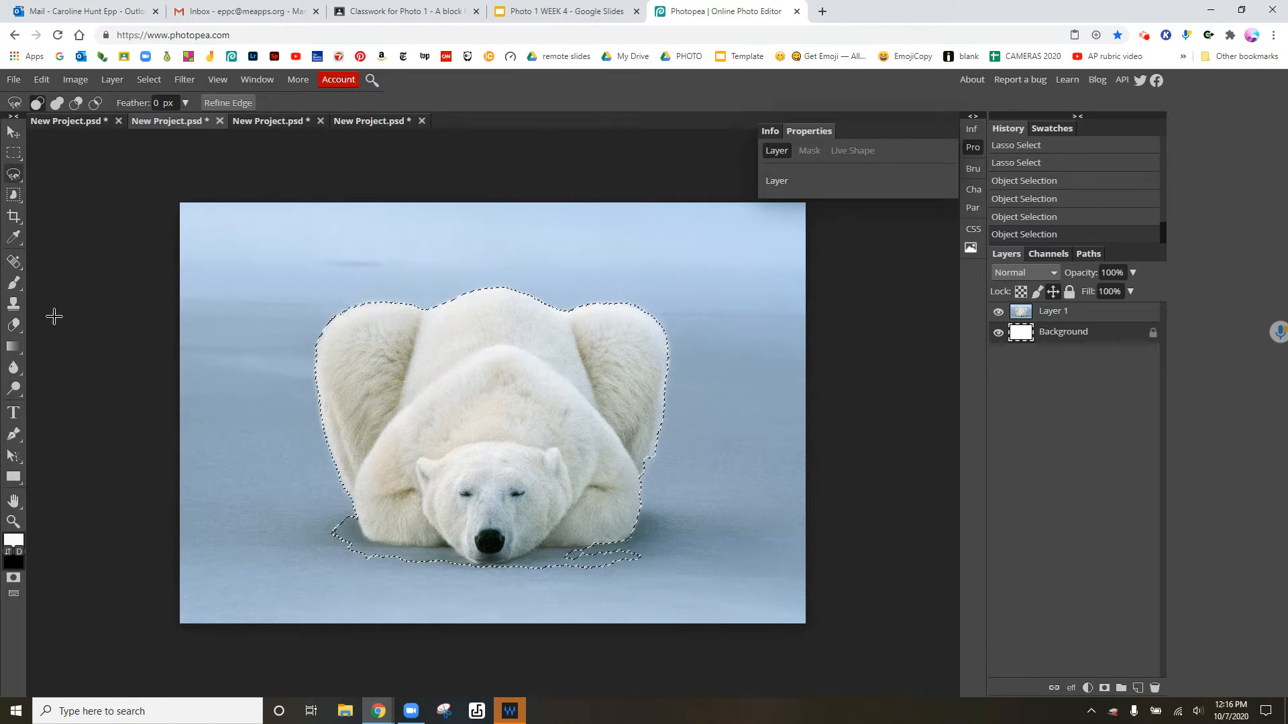
left_click(14, 175)
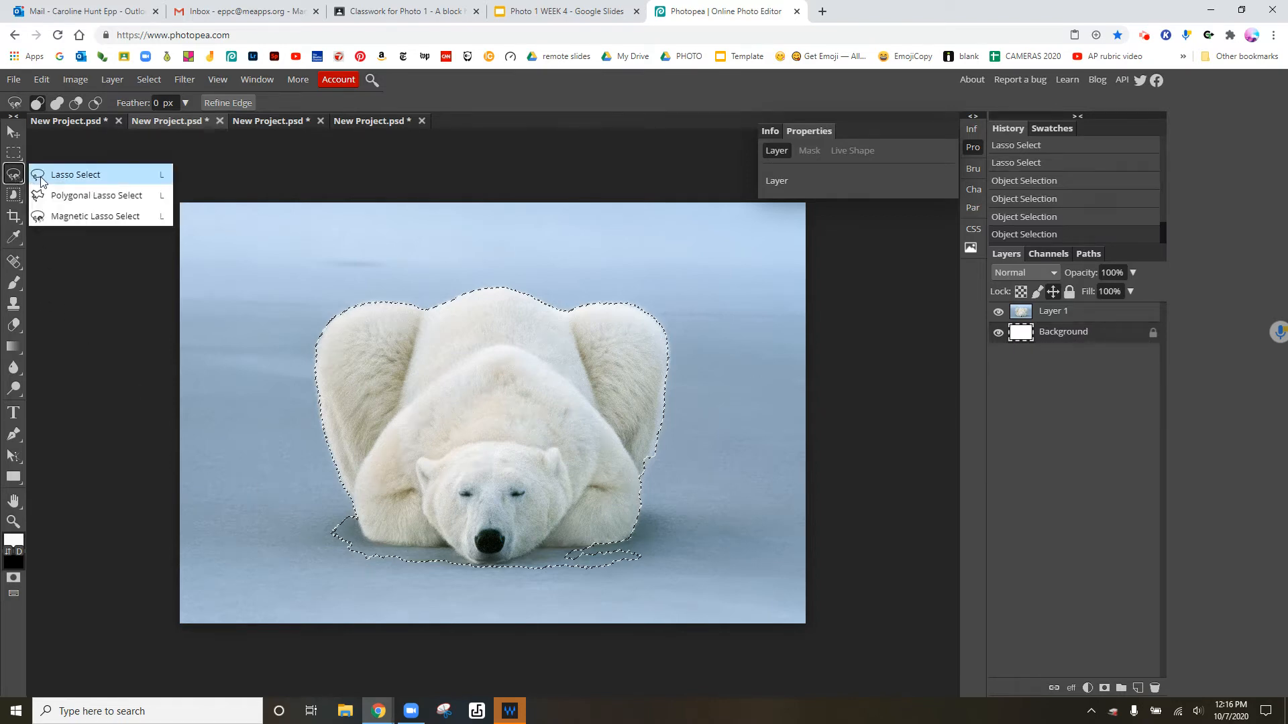
left_click(41, 176)
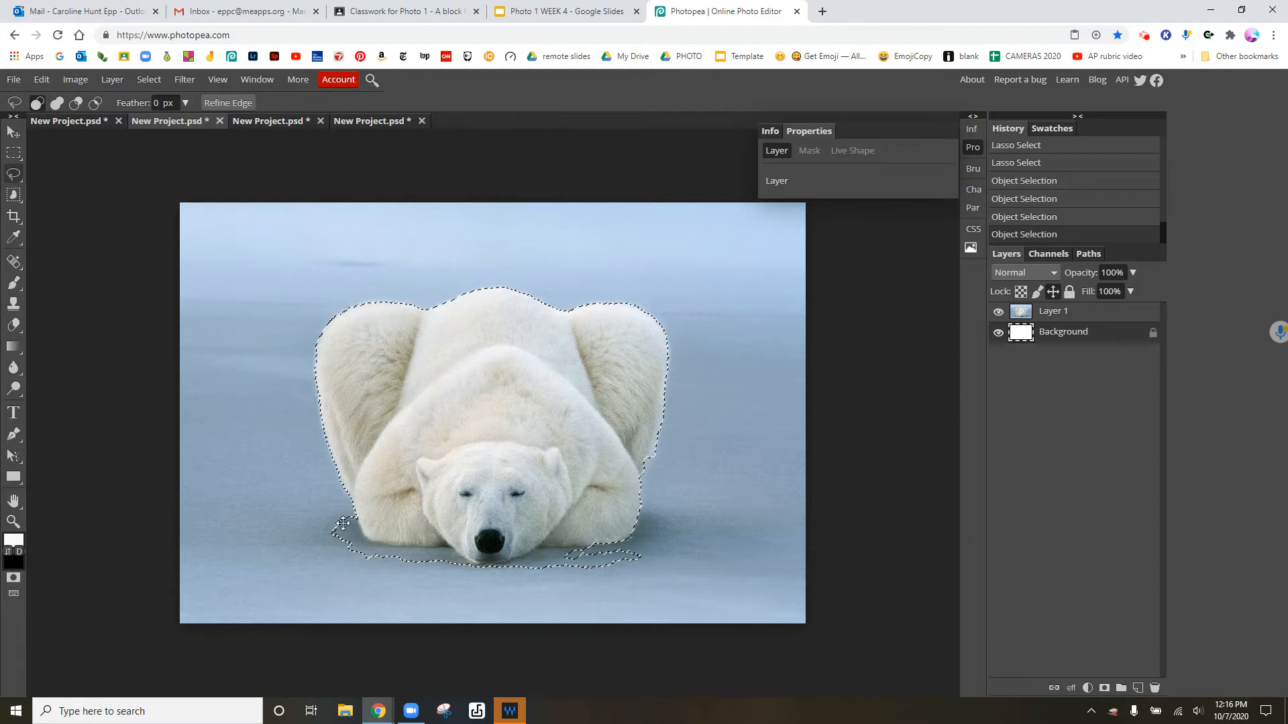
key("alt")
mouse_move(341, 514)
left_mouse_down()
mouse_move(317, 537)
mouse_move(362, 572)
mouse_move(357, 521)
mouse_move(332, 510)
mouse_move(364, 566)
mouse_move(434, 566)
mouse_move(439, 555)
mouse_move(408, 548)
left_mouse_up()
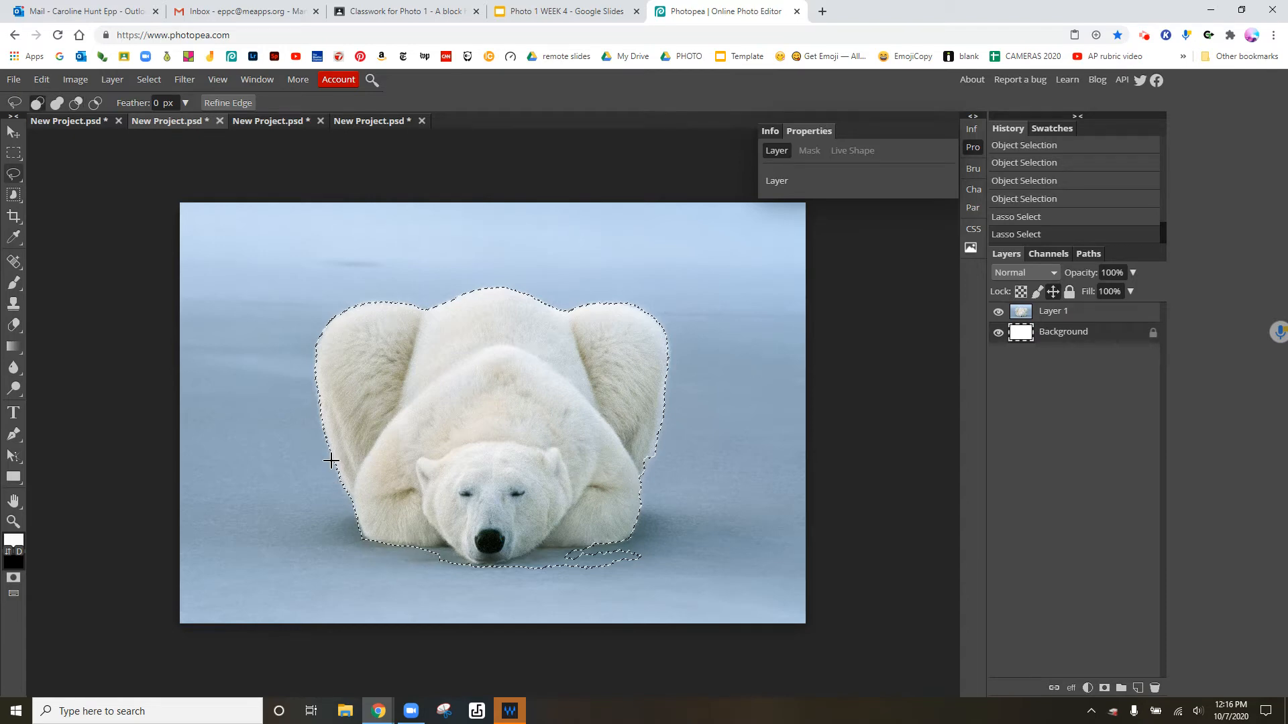
Add a large loose lasso area beside the bear's left-hand edge to the selection and subtract it again.
key("shift")
mouse_move(335, 418)
left_mouse_down()
mouse_move(236, 529)
mouse_move(354, 494)
mouse_move(328, 429)
left_mouse_up()
key("alt")
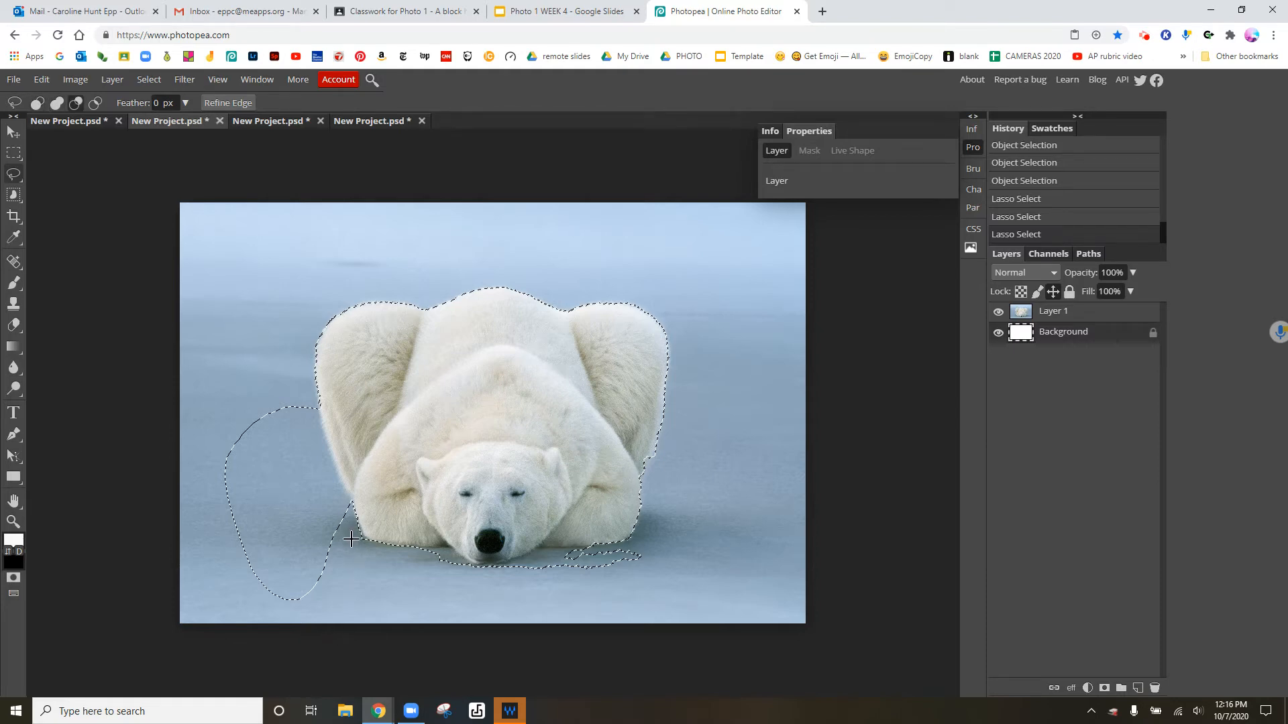
mouse_move(347, 497)
left_mouse_down()
mouse_move(310, 396)
mouse_move(275, 395)
mouse_move(185, 461)
mouse_move(214, 605)
mouse_move(324, 610)
mouse_move(366, 592)
mouse_move(358, 547)
left_mouse_up()
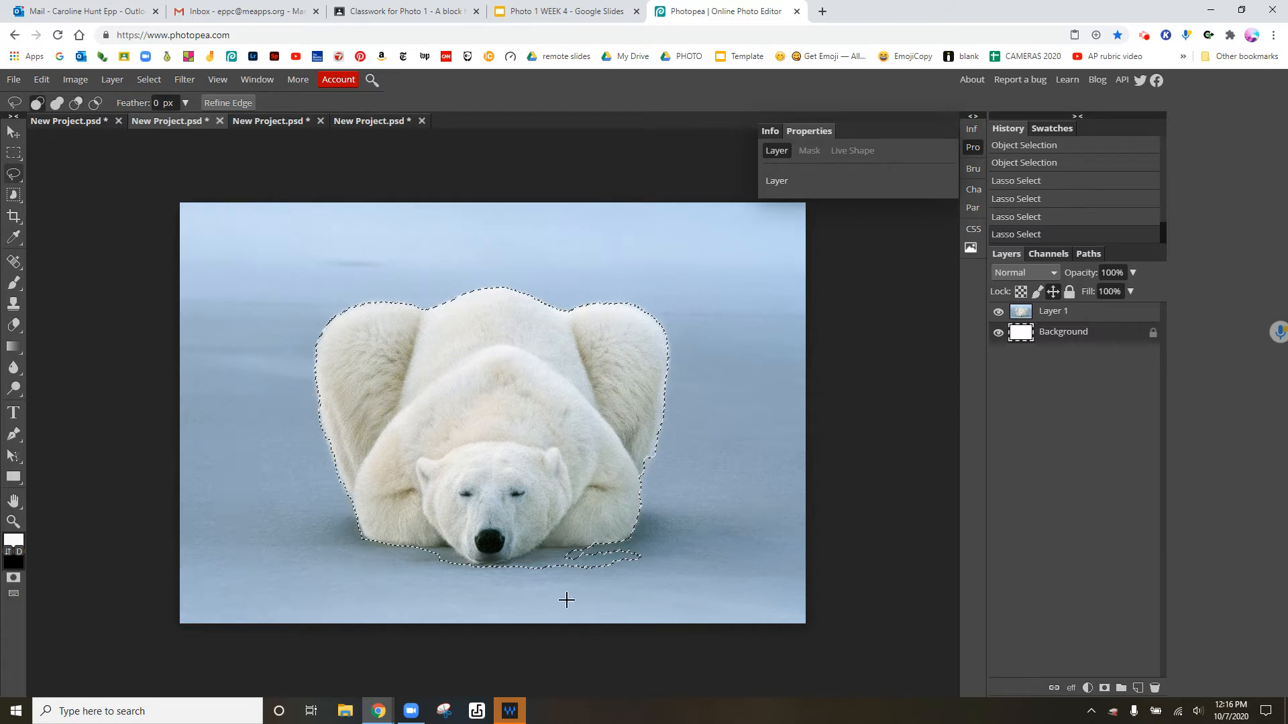
Subtract the stray areas beneath the bear's right-hand front paw and beside its chin from the selection.
key("alt")
mouse_move(610, 545)
left_mouse_down()
mouse_move(538, 559)
mouse_move(547, 587)
mouse_move(646, 574)
left_mouse_up()
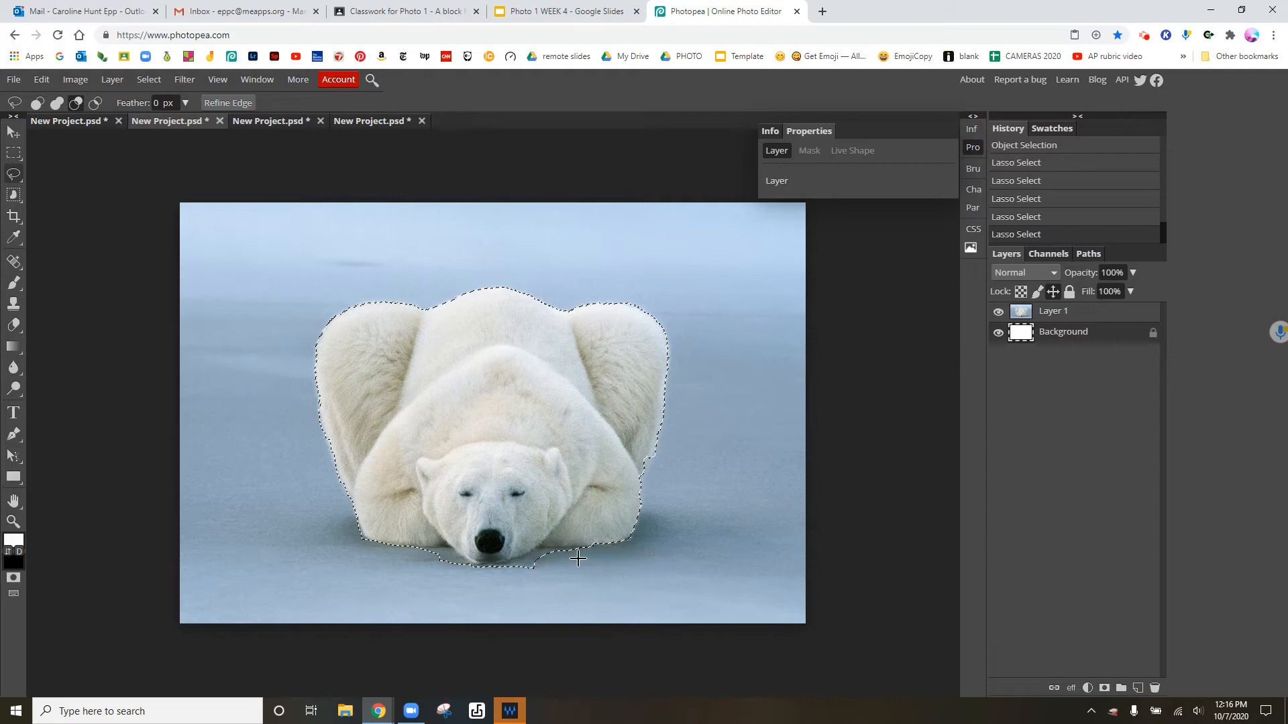
mouse_move(568, 554)
left_mouse_down()
mouse_move(514, 568)
mouse_move(510, 587)
mouse_move(552, 580)
mouse_move(548, 547)
mouse_move(536, 549)
mouse_move(500, 585)
mouse_move(539, 589)
mouse_move(440, 547)
mouse_move(419, 562)
mouse_move(482, 571)
left_mouse_up()
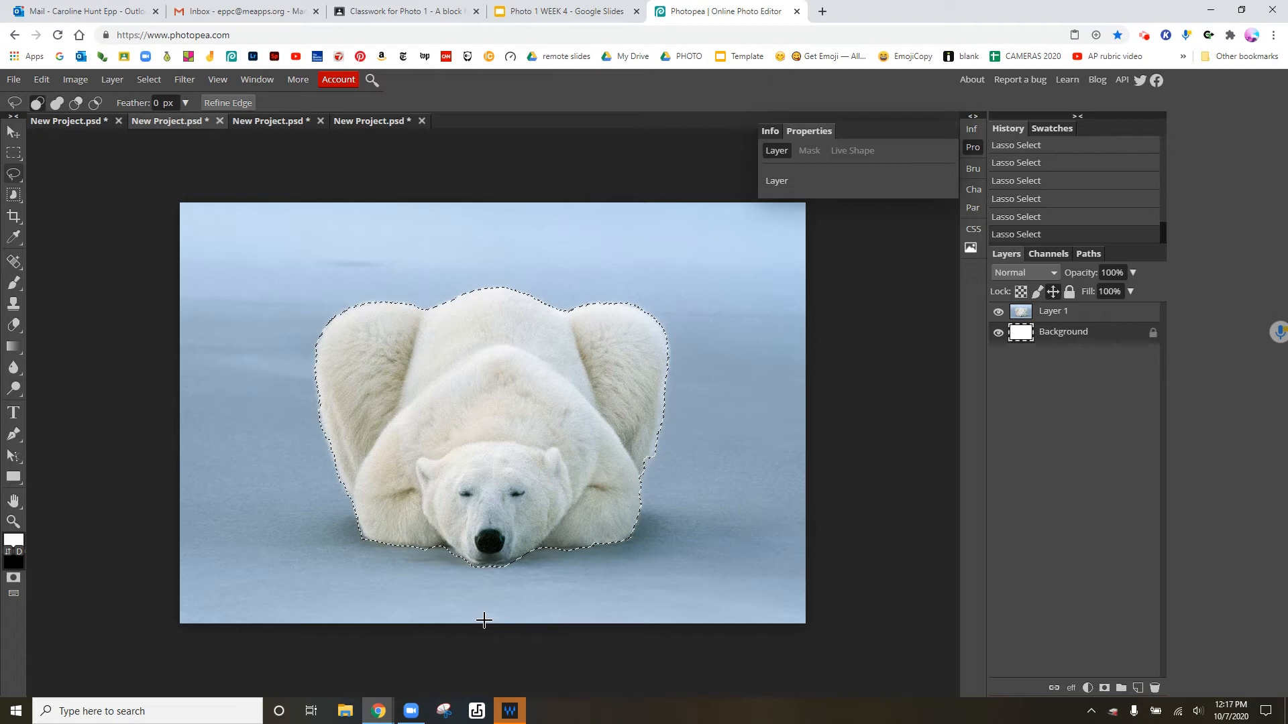
On the hat image, clear the rectangular selection and make a series of quick freehand lasso strokes across the hat.
left_click(368, 122)
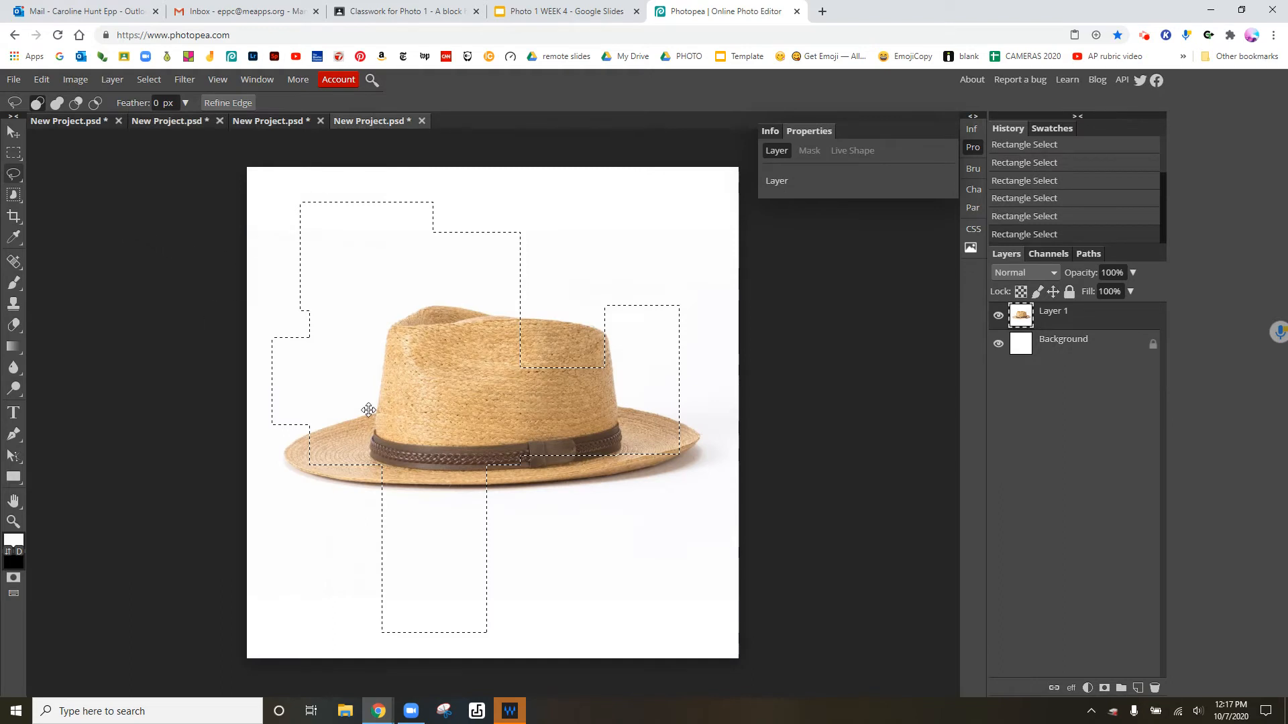
left_click(536, 561)
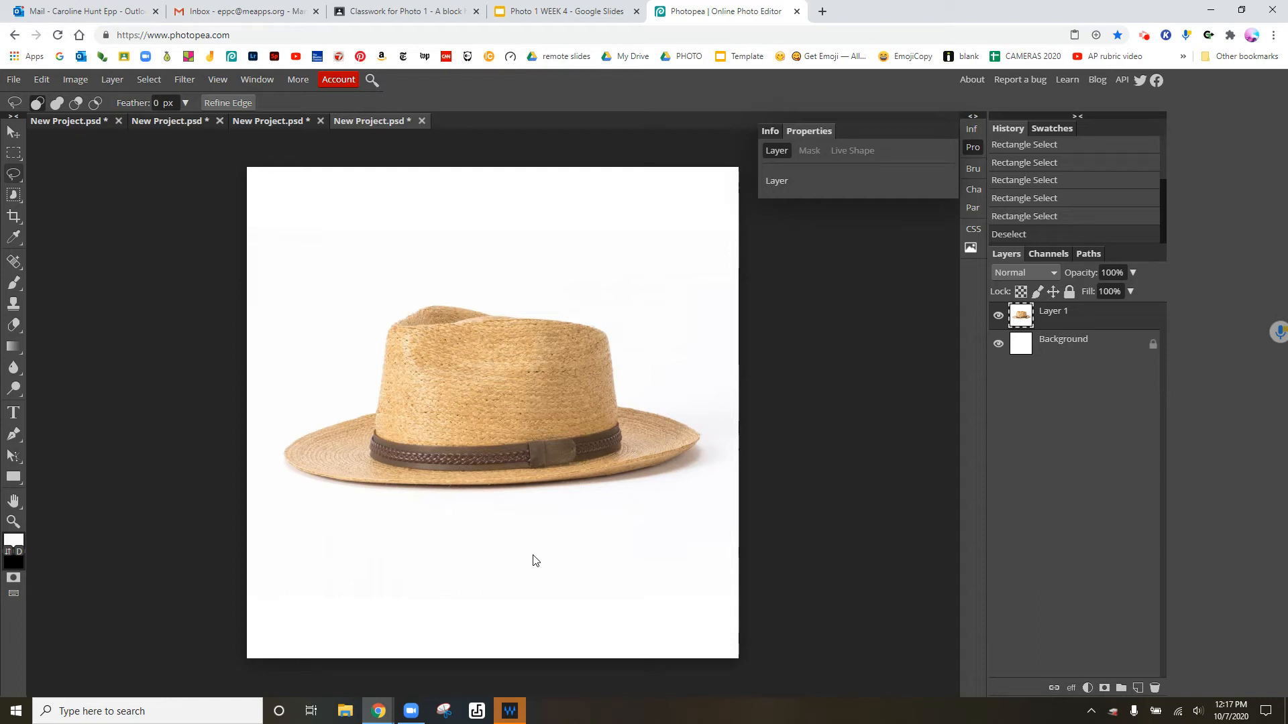
right_click(18, 180)
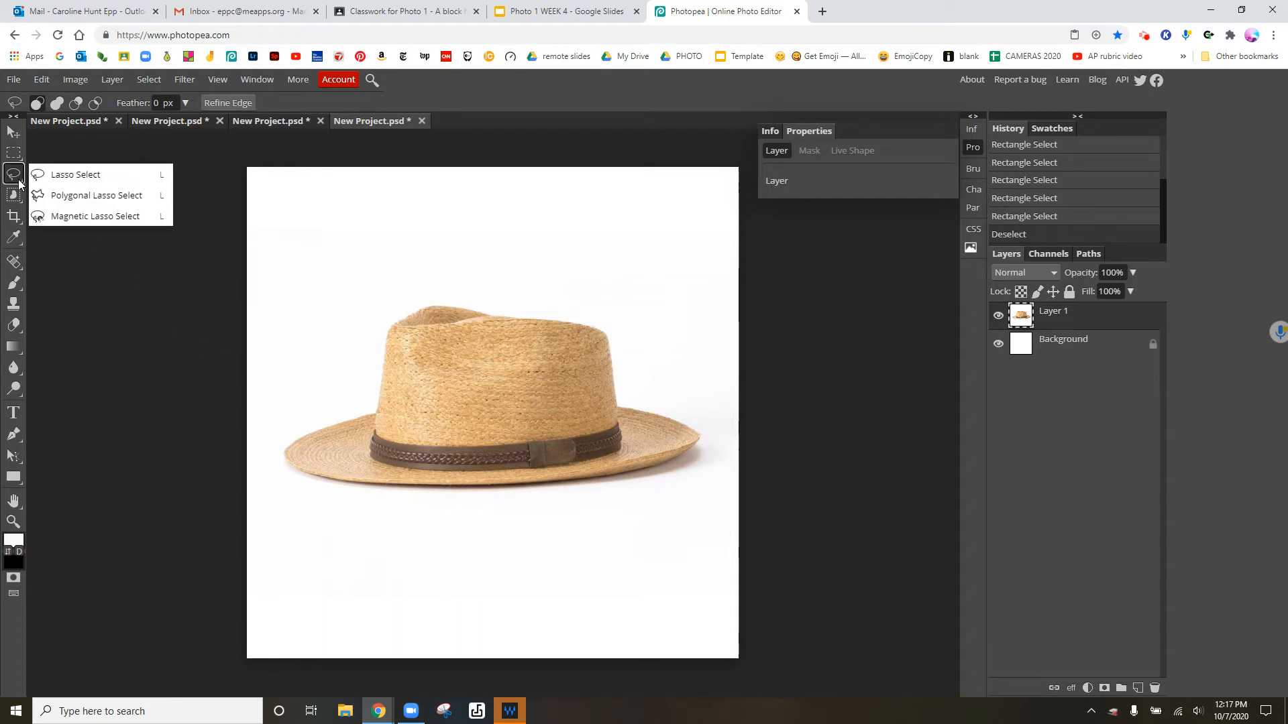
left_click(396, 523)
left_click(550, 515)
left_click_drag(673, 464, 675, 410)
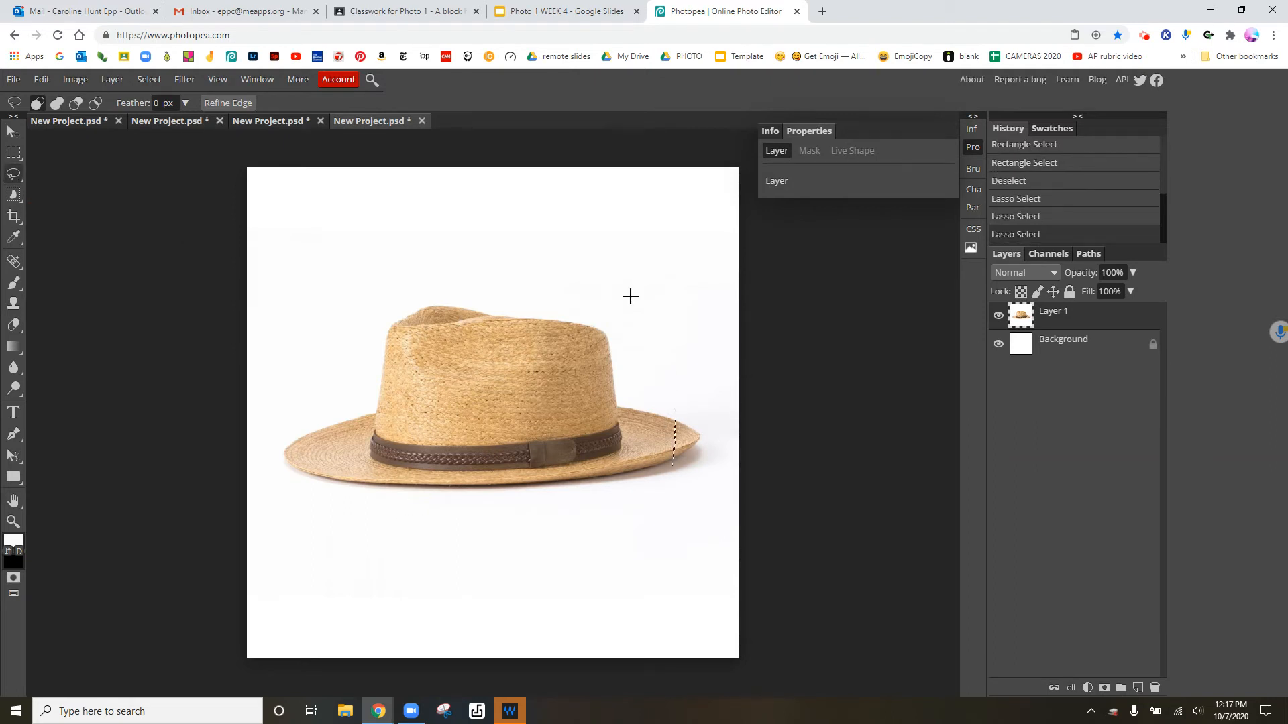
left_click_drag(631, 297, 442, 408)
left_click_drag(261, 436, 287, 448)
left_click_drag(179, 235, 195, 333)
left_click_drag(494, 348, 637, 459)
left_click_drag(362, 521, 425, 411)
left_click_drag(519, 288, 654, 313)
mouse_move(787, 370)
left_mouse_down()
mouse_move(768, 449)
mouse_move(656, 502)
left_mouse_up()
left_click_drag(443, 258, 451, 508)
left_click_drag(451, 552, 512, 506)
left_click_drag(661, 356, 213, 243)
left_click_drag(234, 266, 246, 473)
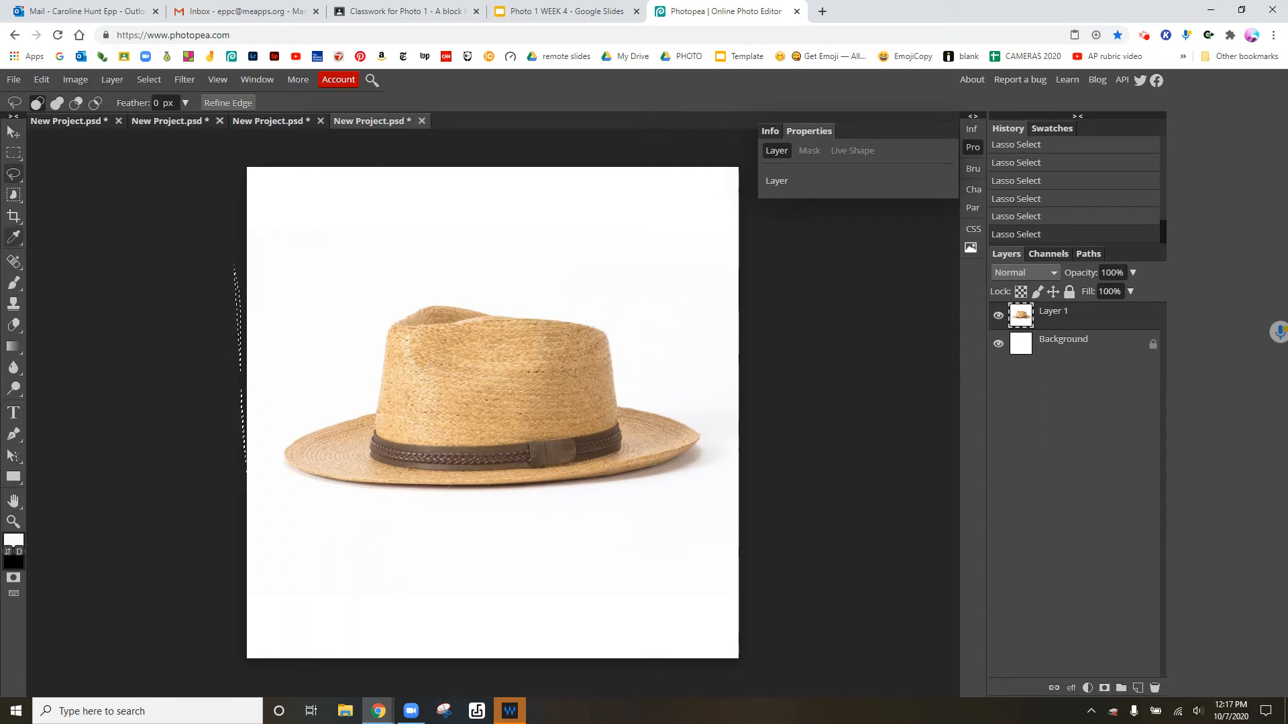
Try rough Magnetic Lasso selections around the hat's crown and brim and clear them.
right_click(13, 174)
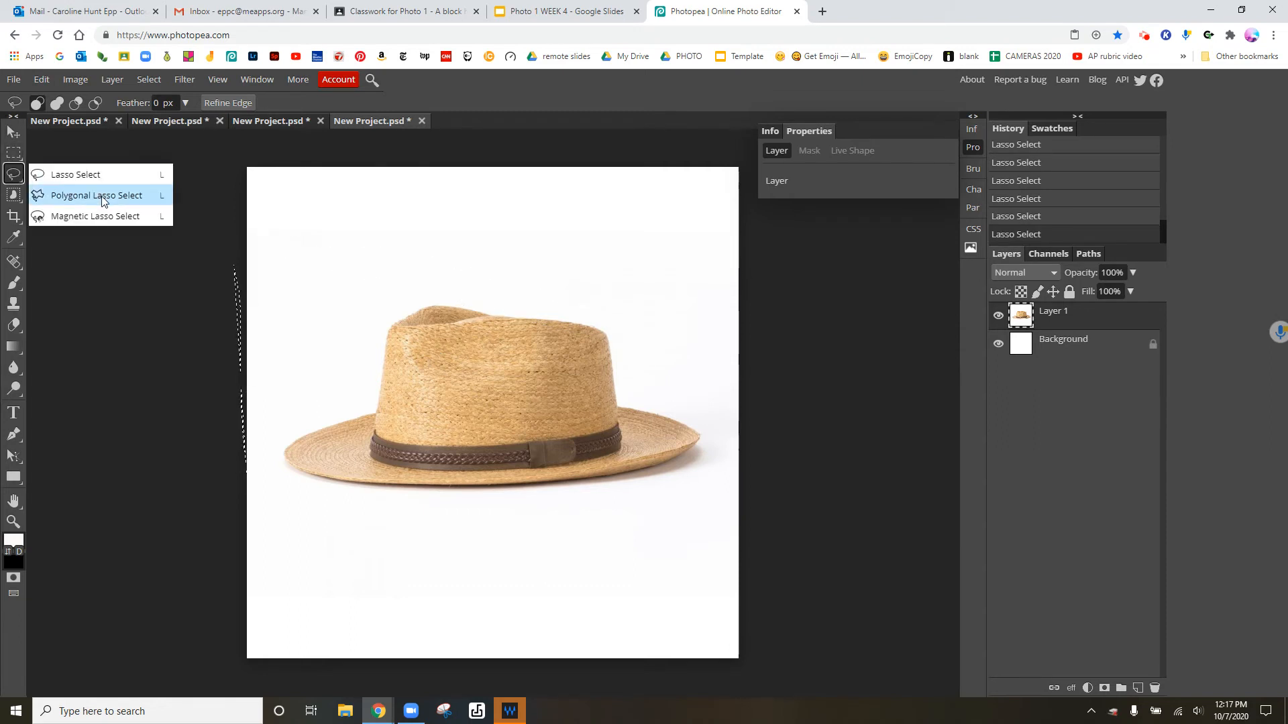
left_click(102, 216)
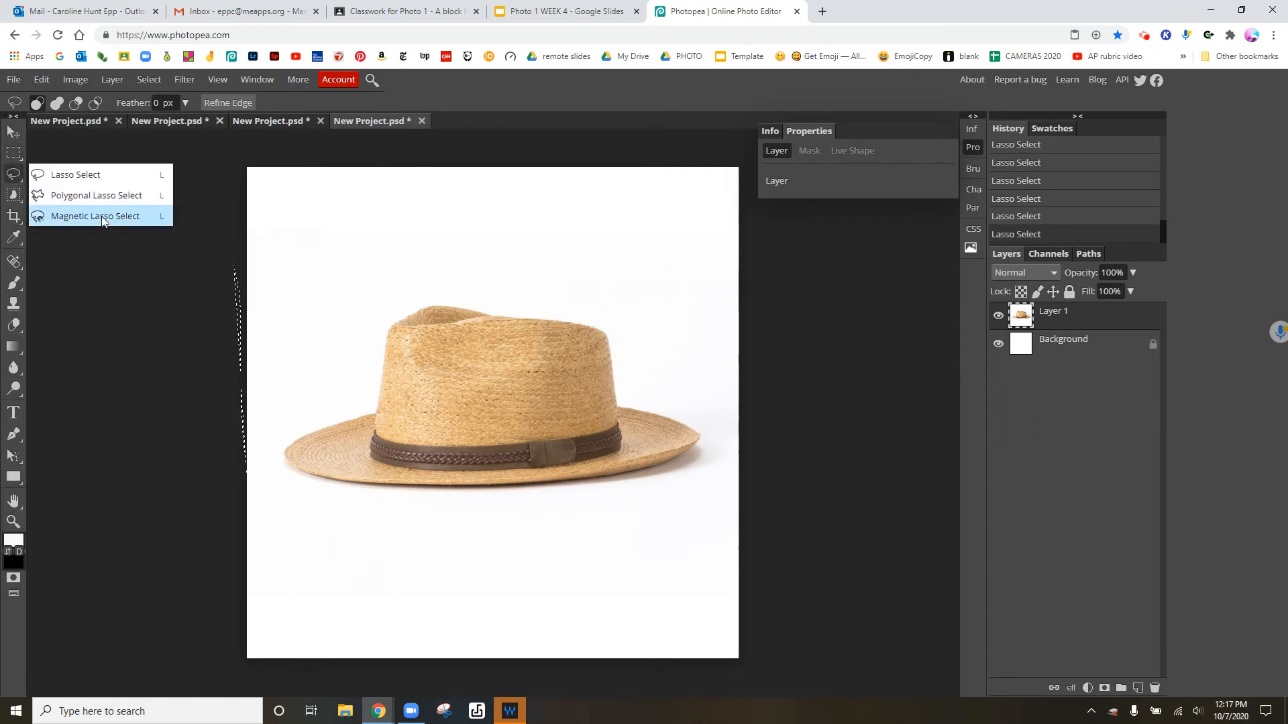
mouse_move(390, 329)
left_mouse_down()
mouse_move(324, 456)
mouse_move(350, 497)
left_mouse_up()
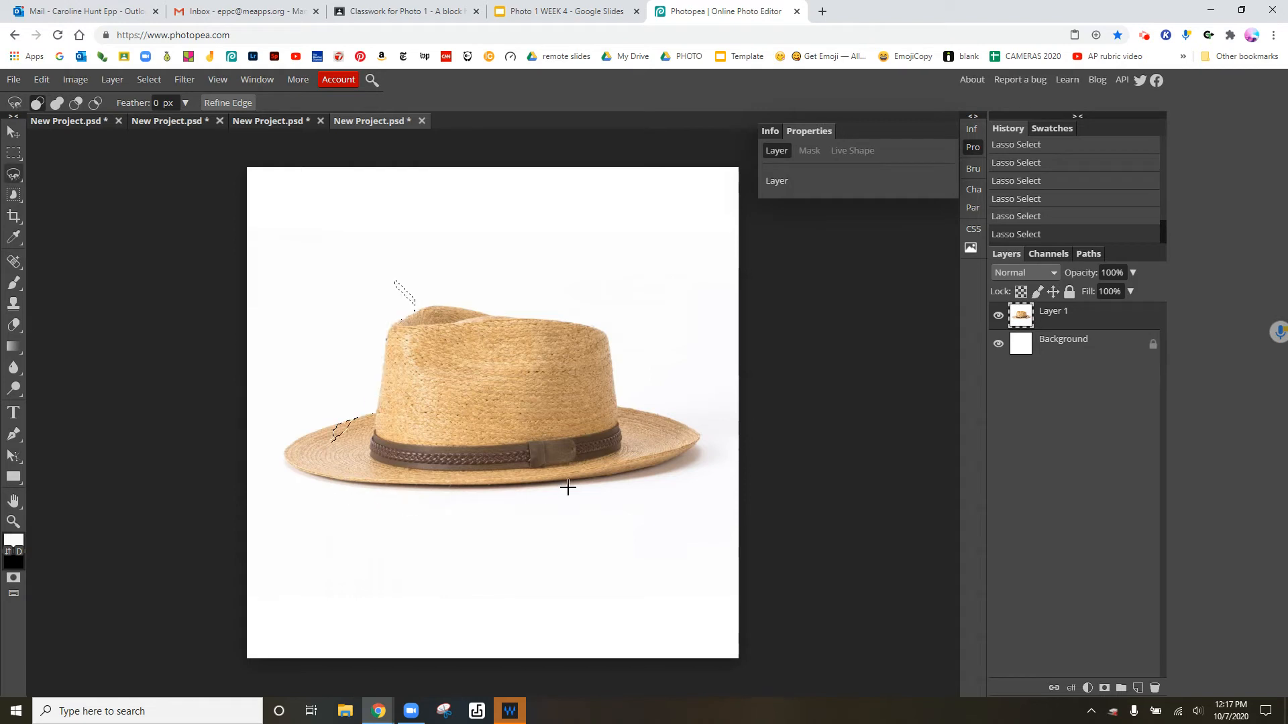
mouse_move(311, 279)
left_mouse_down()
mouse_move(575, 593)
mouse_move(575, 581)
left_mouse_up()
left_click_drag(669, 412, 410, 295)
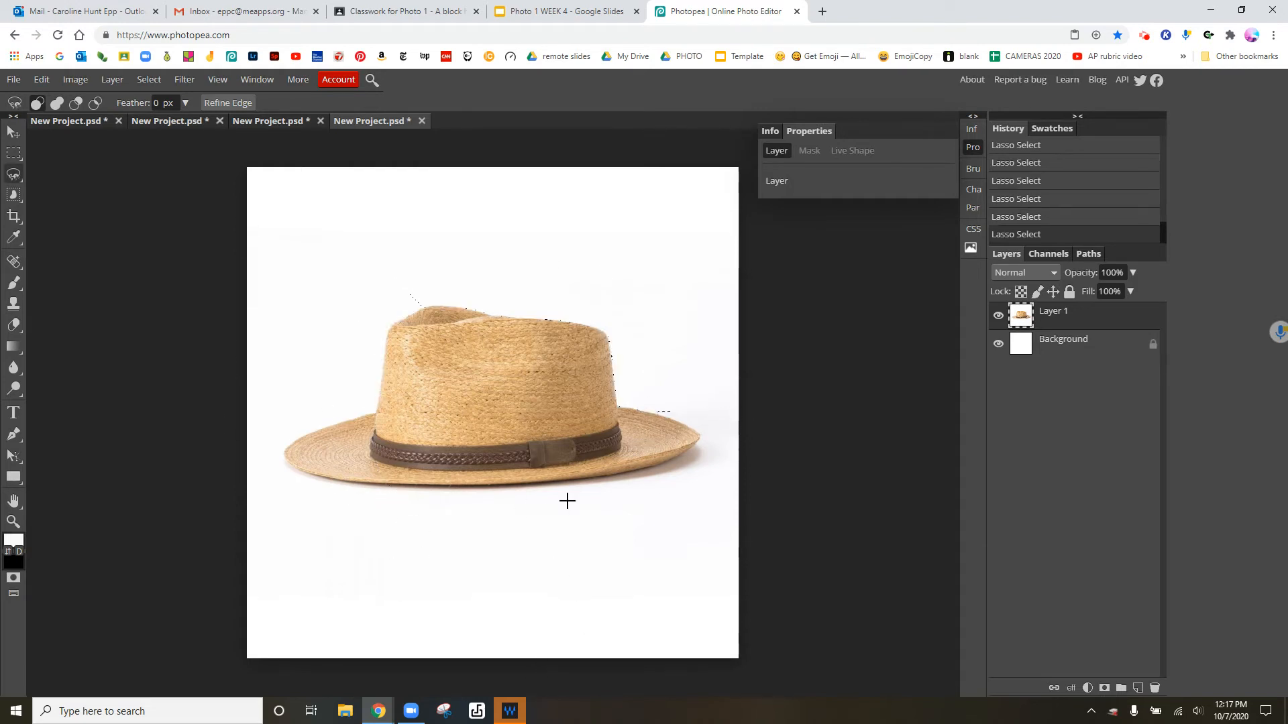
left_click_drag(658, 568, 679, 606)
key("ctrl+d")
Use Polygonal Lasso Select to make a zigzag selection through the hat's crown and brim, and clear it.
left_click(16, 180)
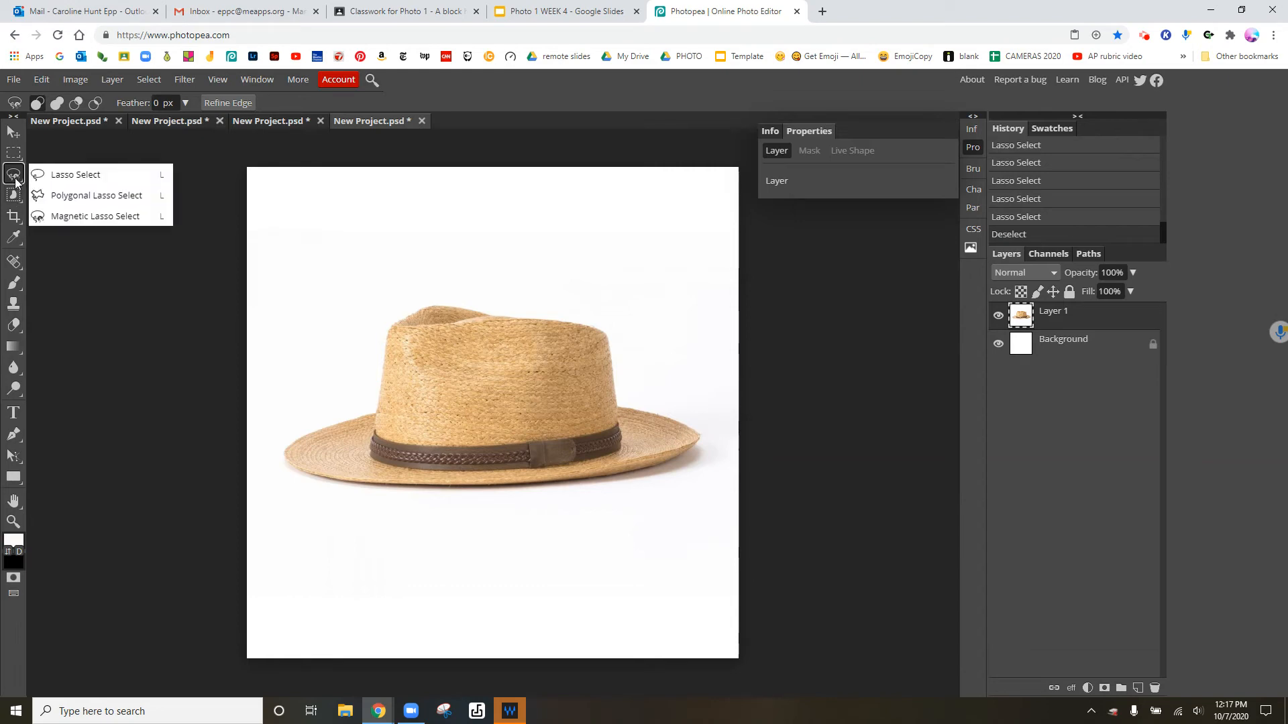
left_click(86, 195)
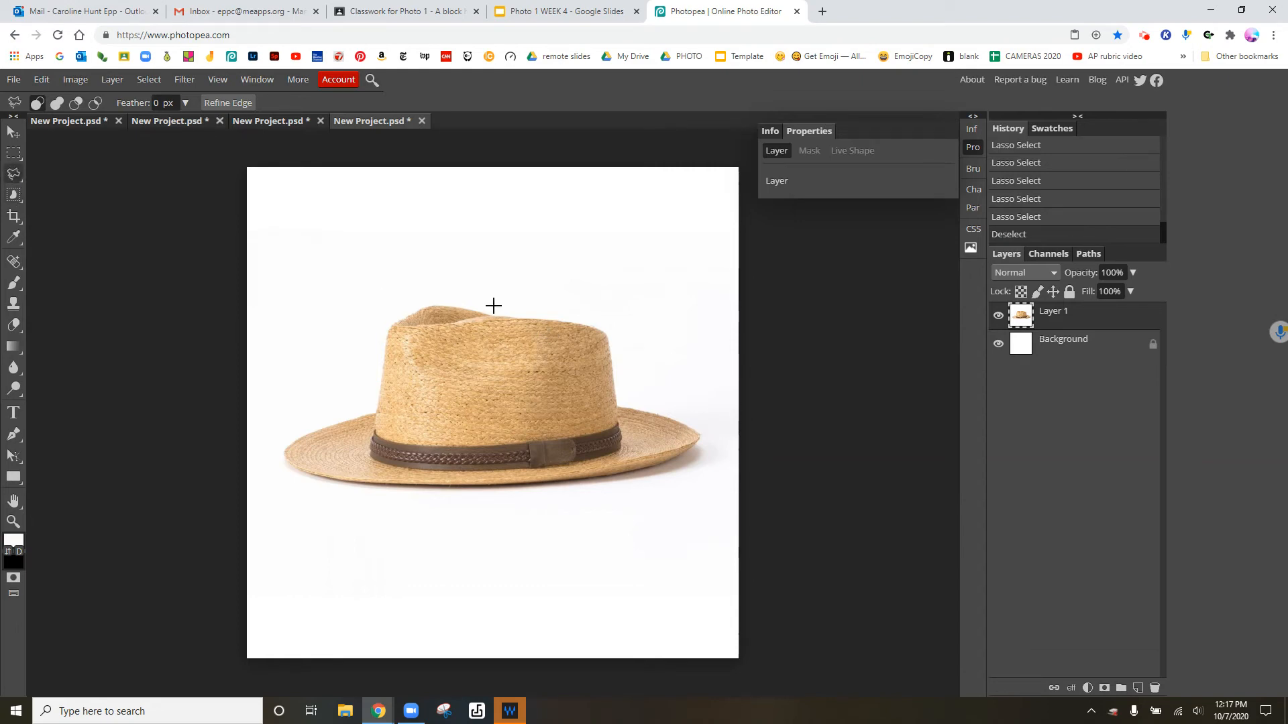
left_click(411, 250)
left_click(421, 399)
left_click(486, 360)
double_click(496, 577)
left_click(664, 331)
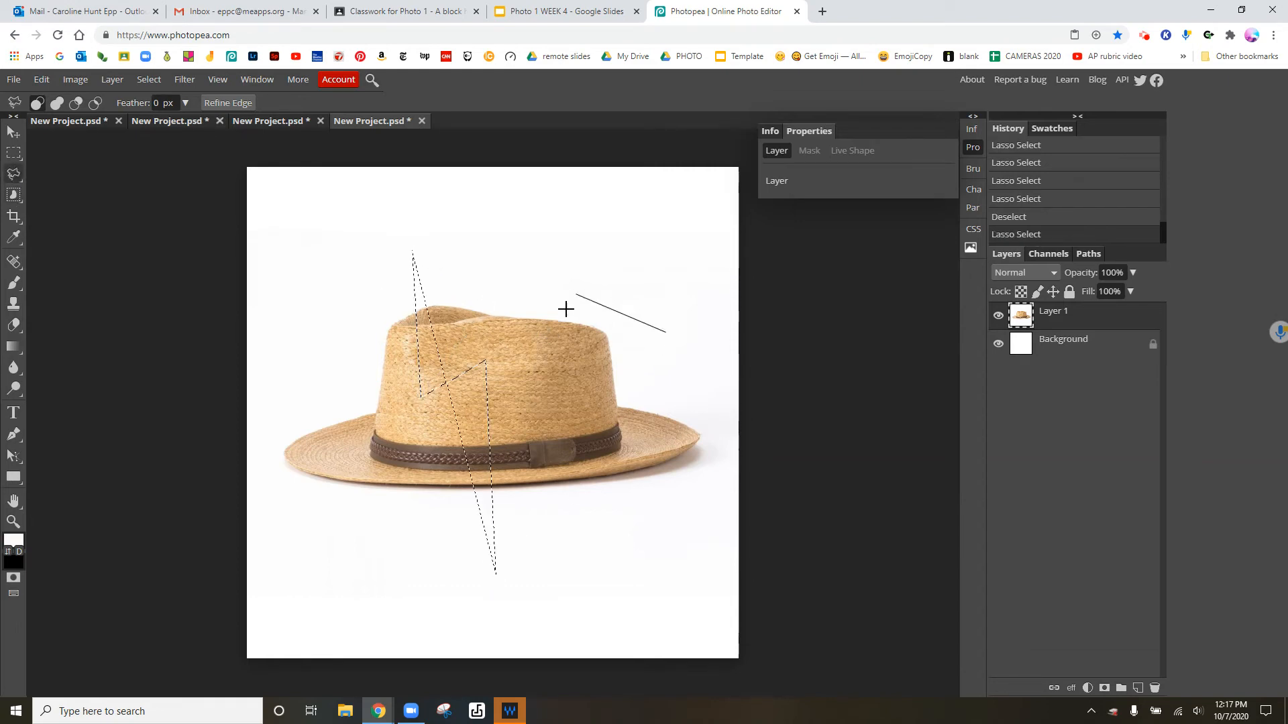
double_click(566, 309)
Make a large polygonal selection across the hat's crown and brim, followed by a thin one below the brim.
left_click(423, 472)
left_click(394, 381)
left_click(645, 549)
left_click(446, 602)
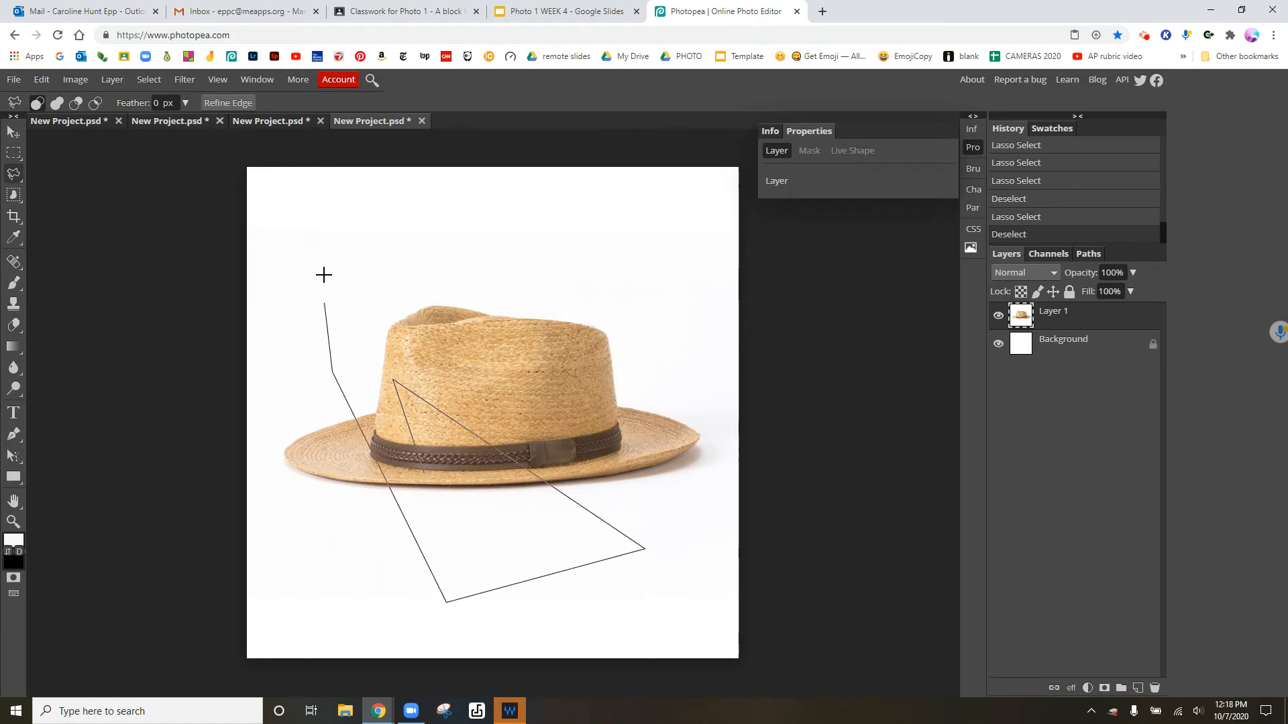
left_click(333, 371)
left_click(508, 305)
double_click(579, 429)
left_click(629, 520)
left_click(521, 519)
double_click(426, 496)
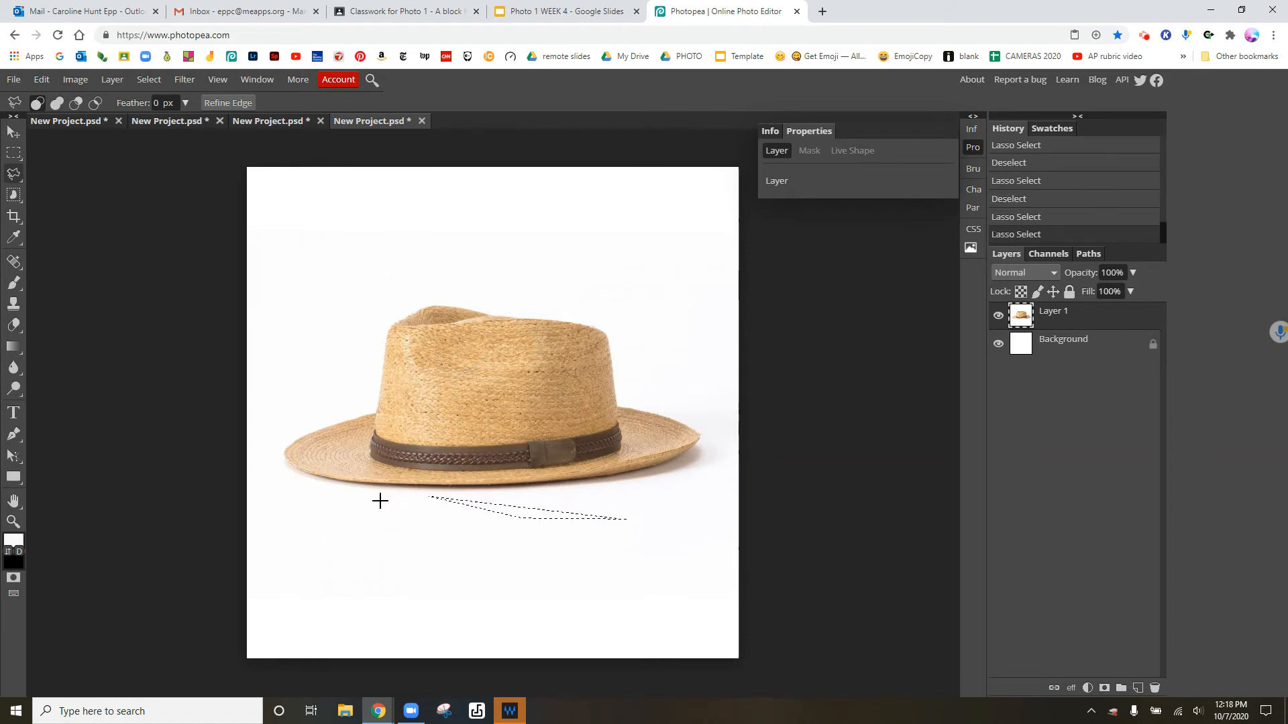
Clear the polygonal selections from the hat image and switch to the lava composite document.
key("ctrl+z")
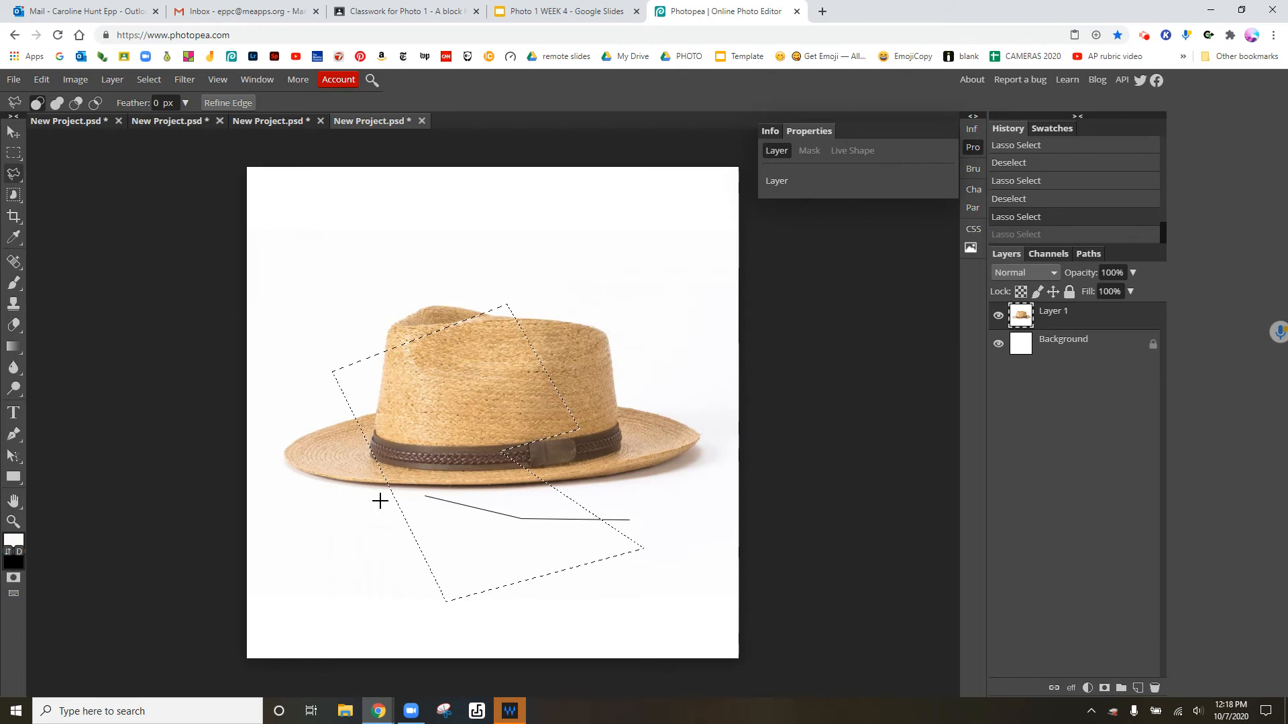
key("alt")
key("ctrl+d")
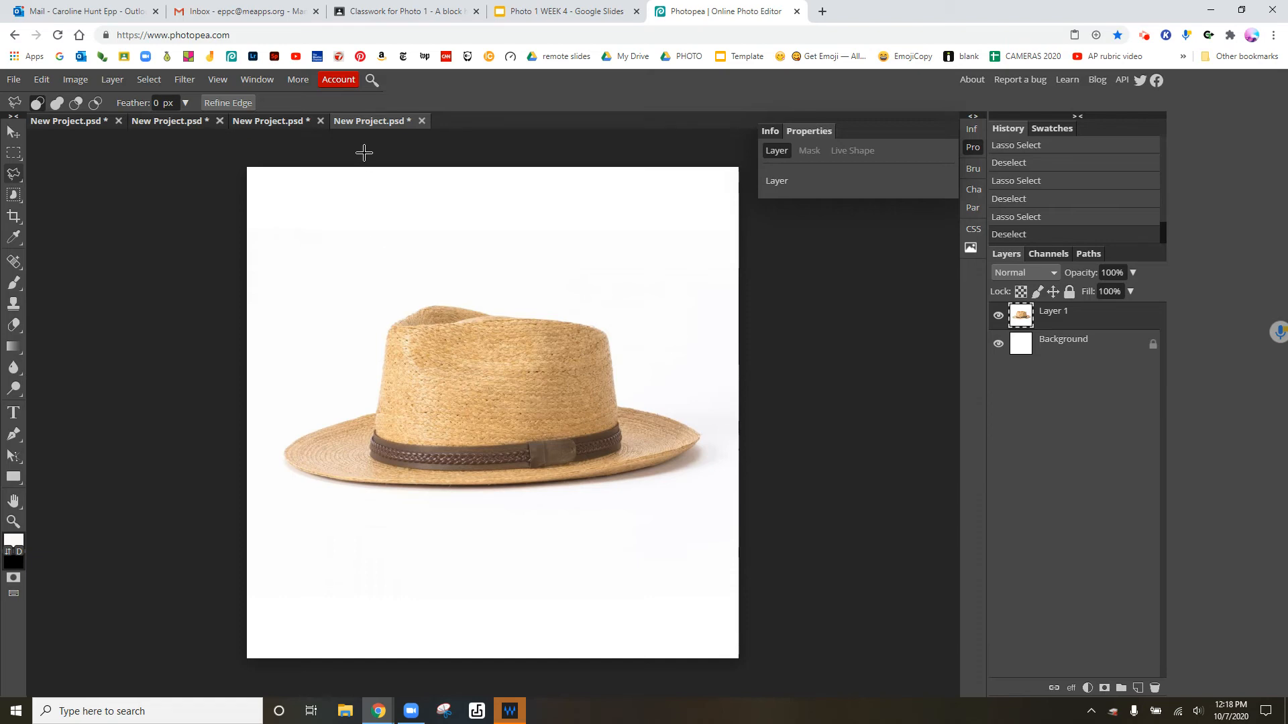
left_click(284, 121)
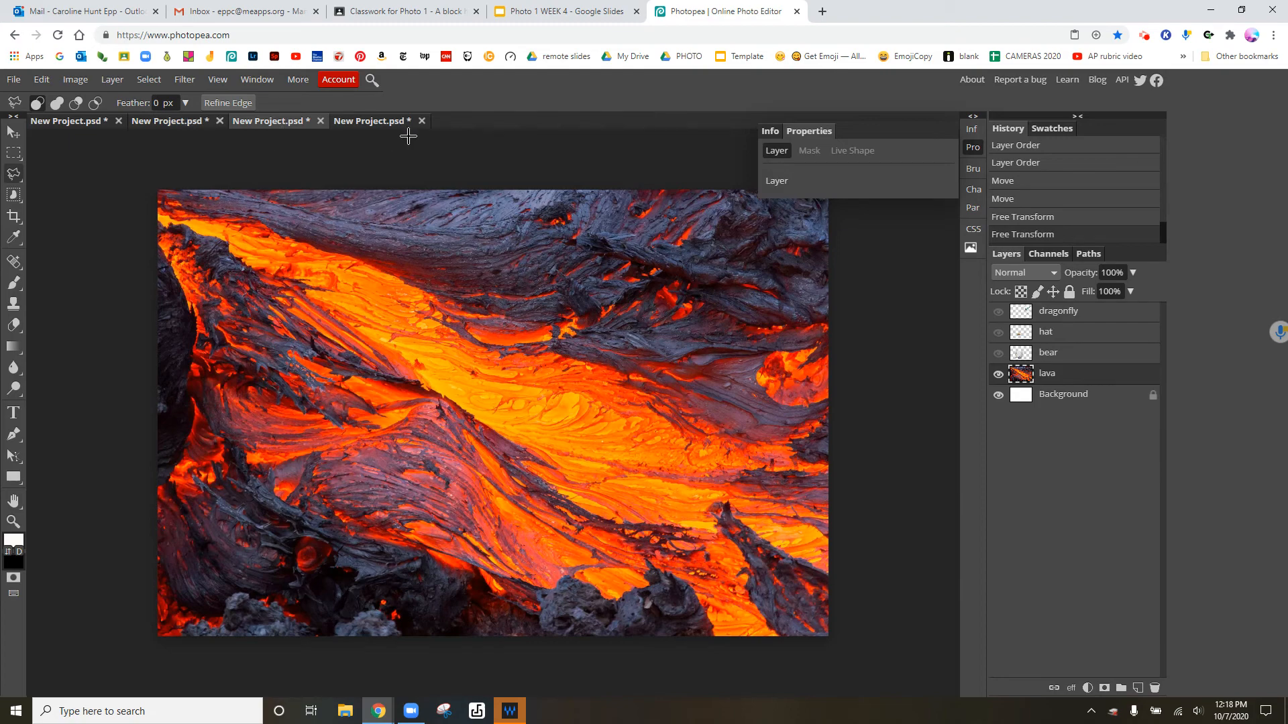
Copy the bear-shaped selection from the Background layer of the polar bear document and paste it into the lava composite.
left_click(376, 121)
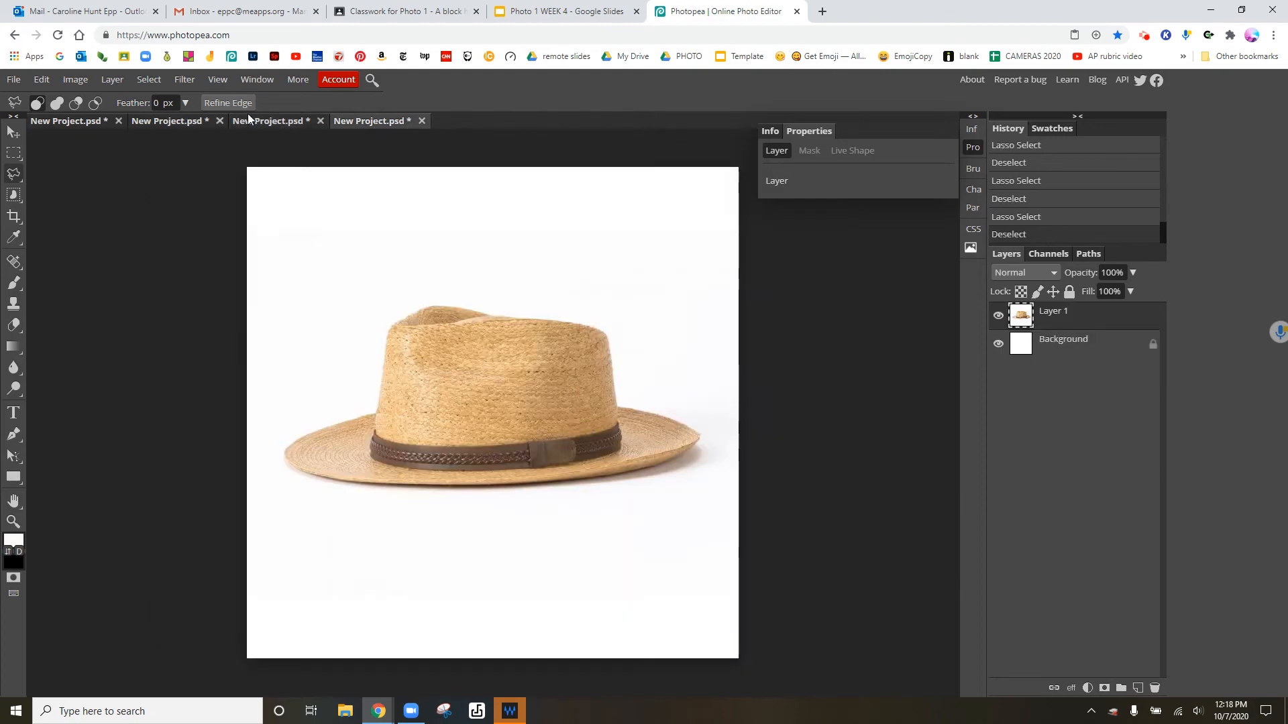
left_click(180, 121)
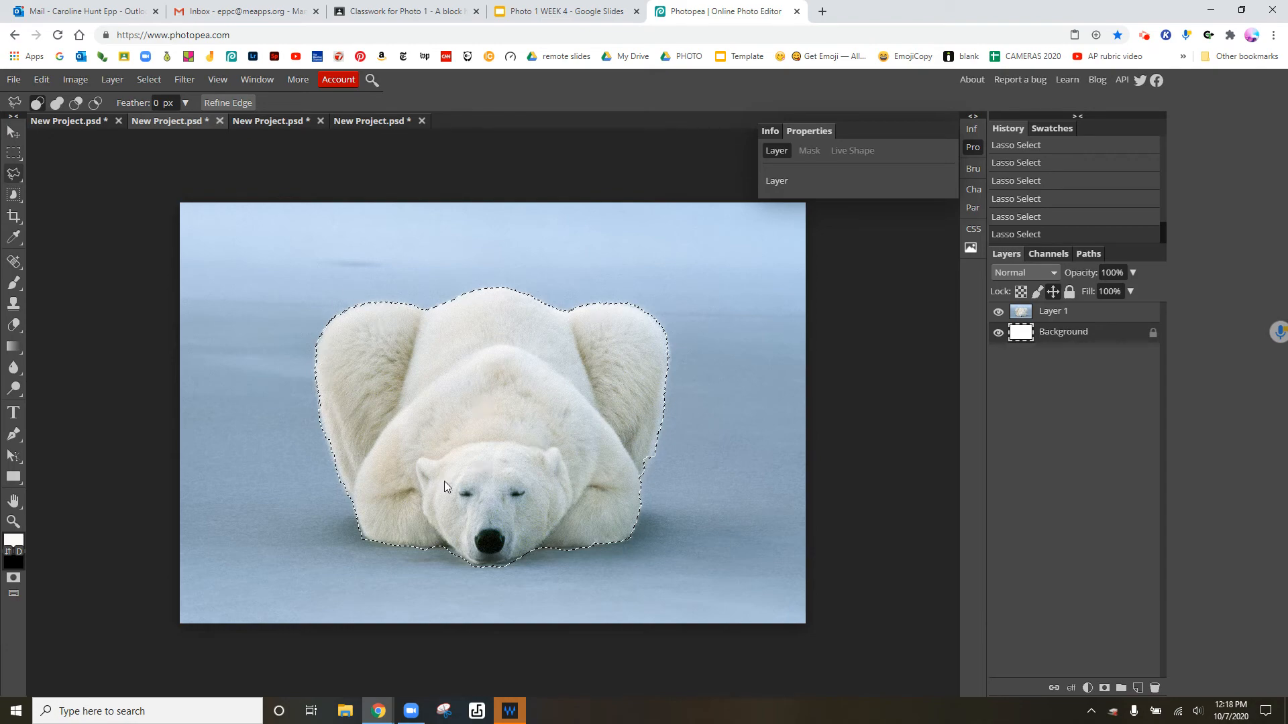
left_click(249, 121)
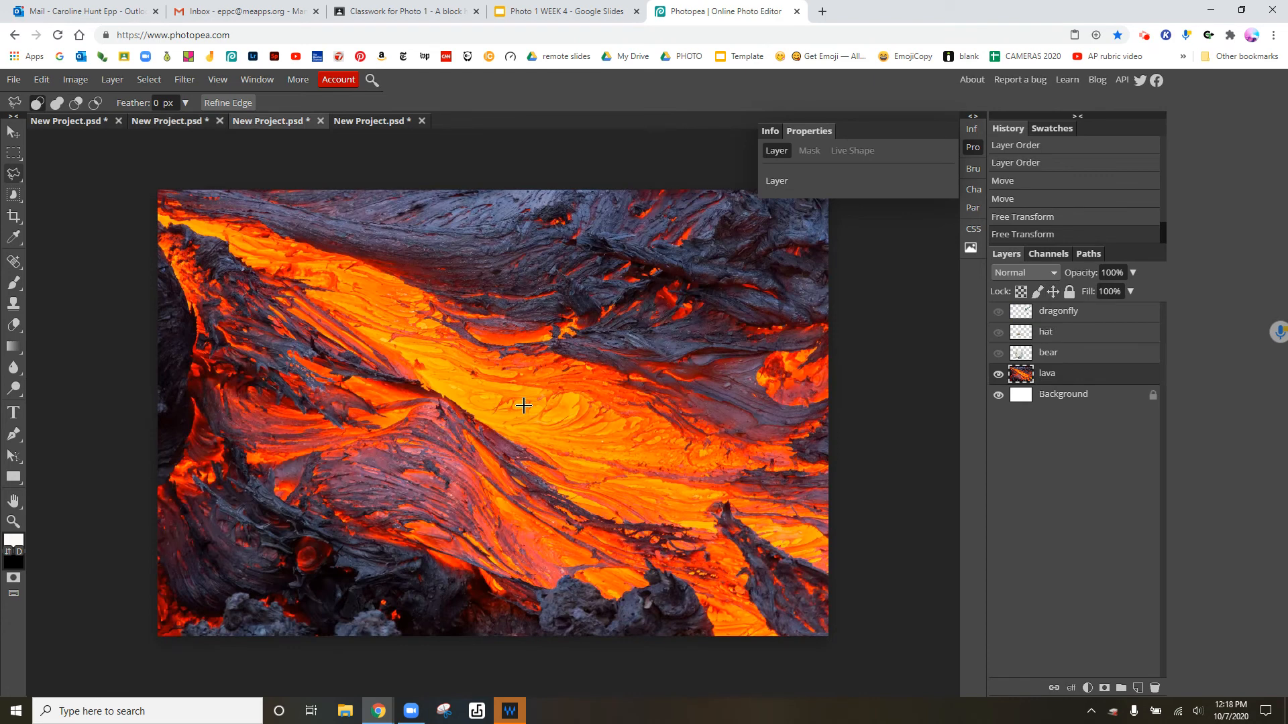
key("ctrl+v")
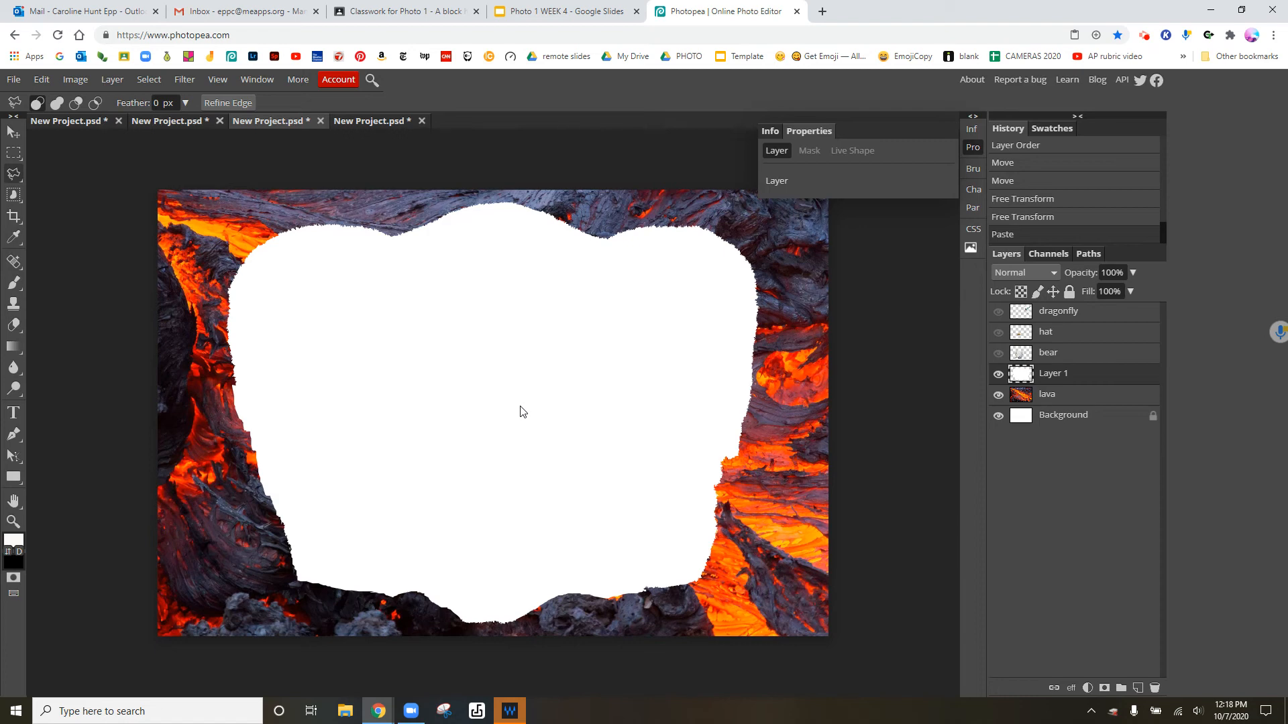
Make Layer 1 active in the polar bear document, copy the selected bear, and return to the lava composite.
left_click(185, 125)
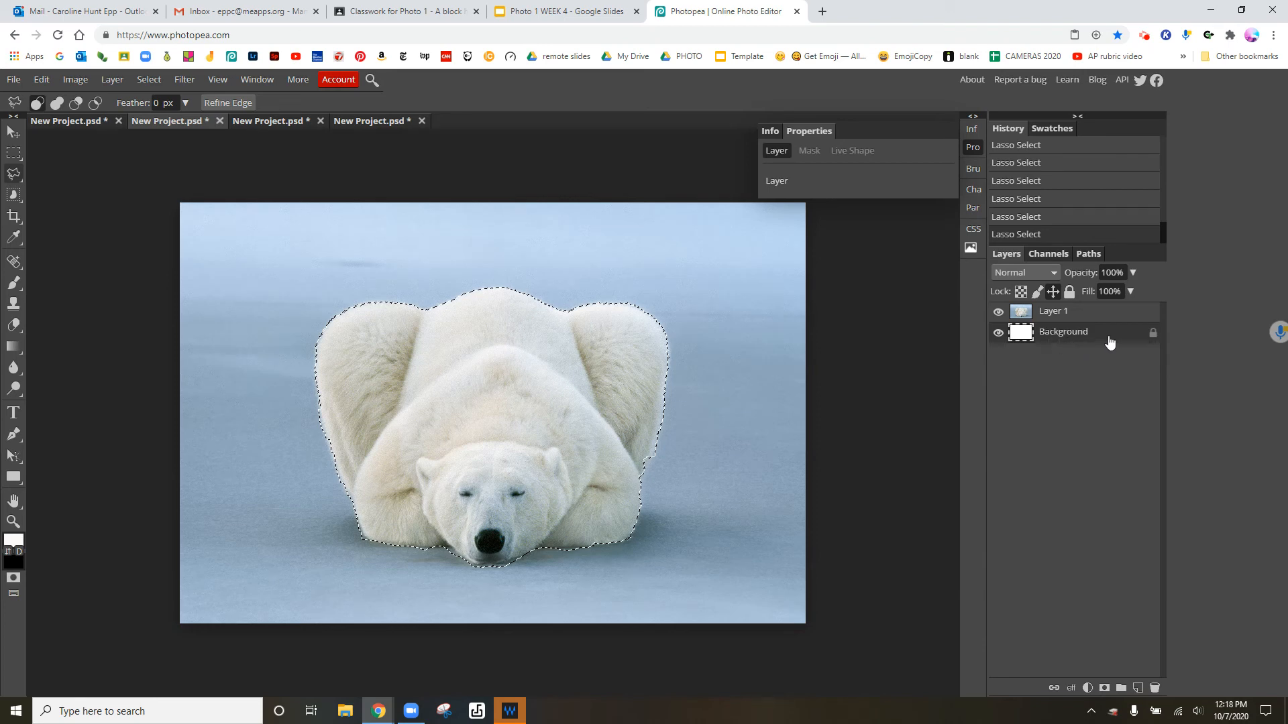
left_click(1053, 317)
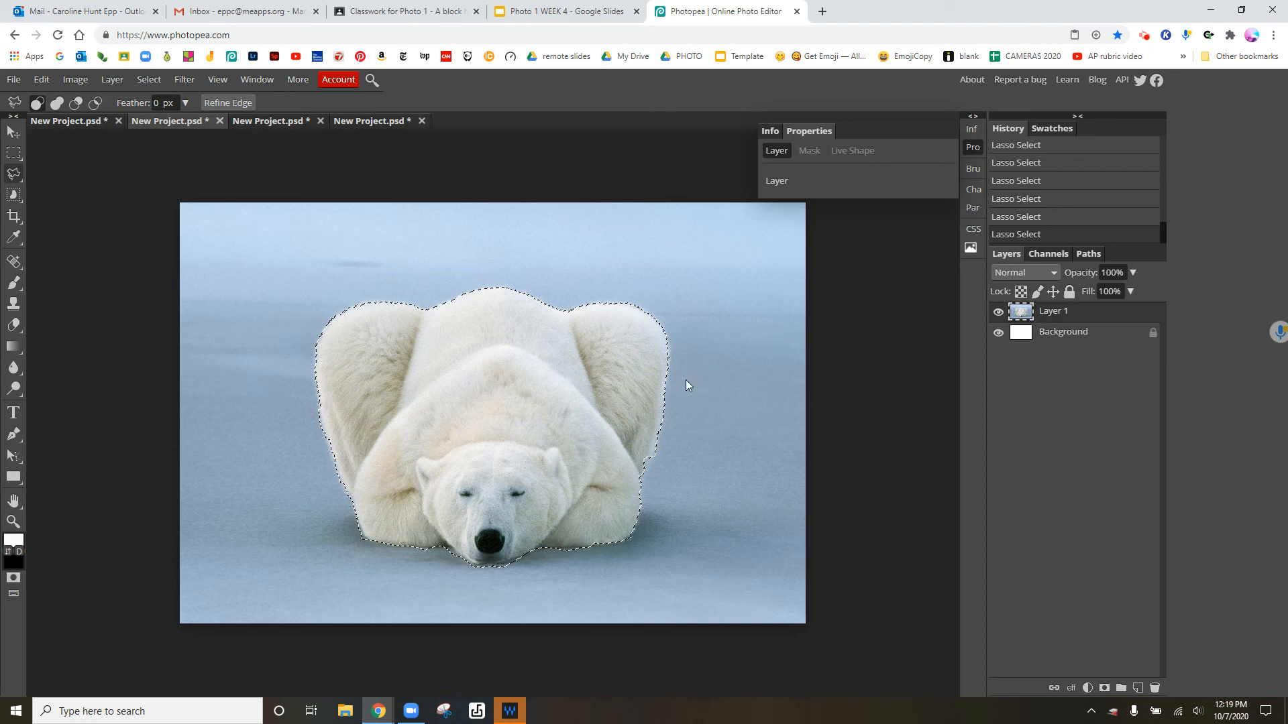
left_click(282, 122)
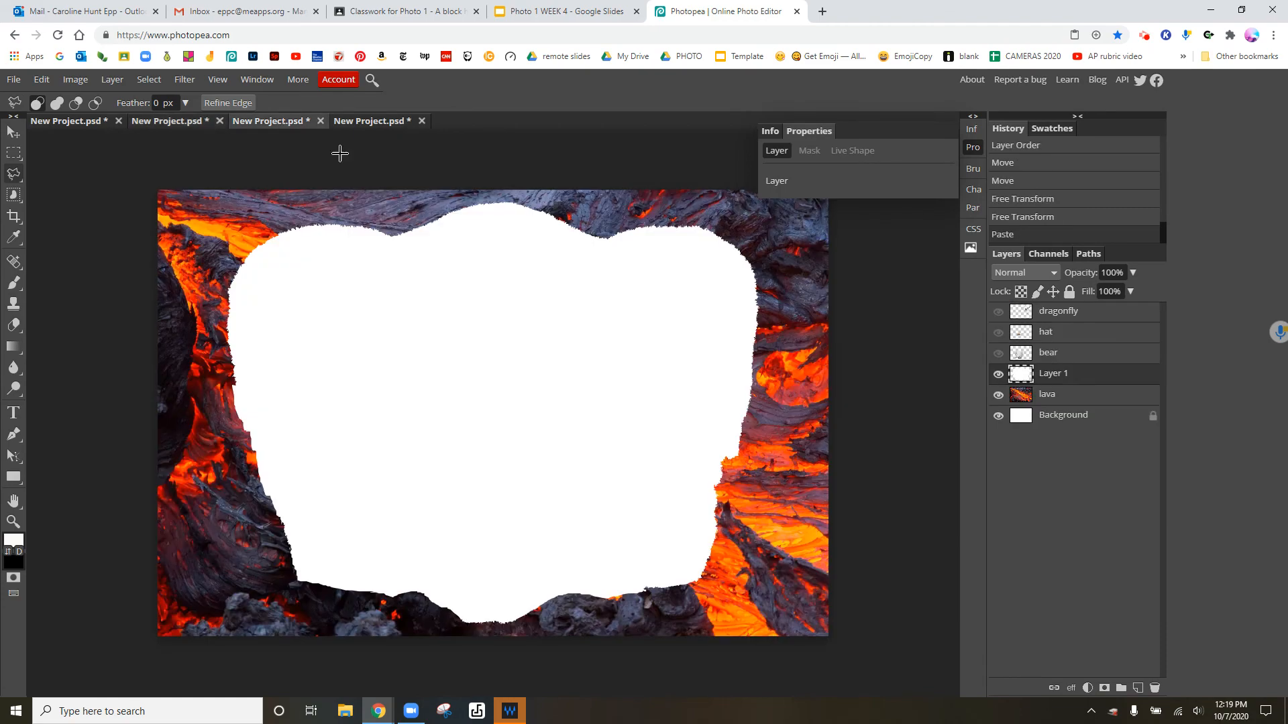
Delete the white bear-shaped layer from the lava composite and paste the copied polar bear above the lava layer.
left_click_drag(1082, 377, 1156, 687)
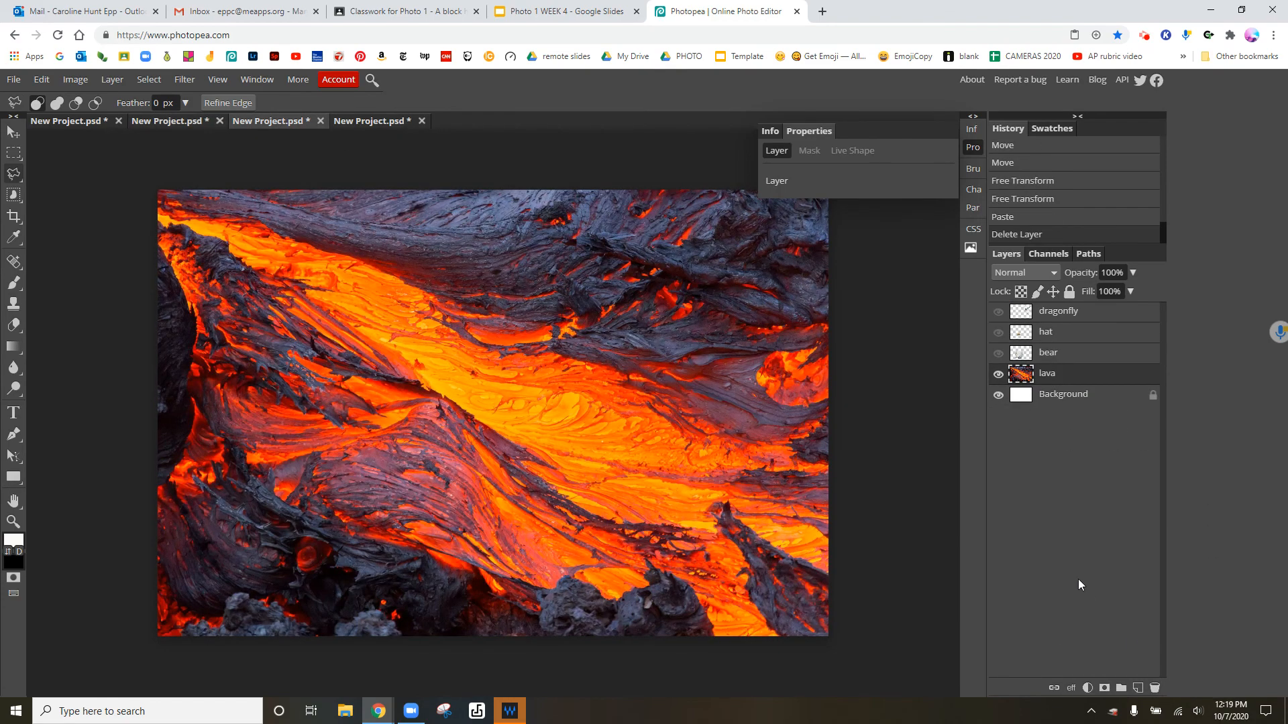
key("ctrl+v")
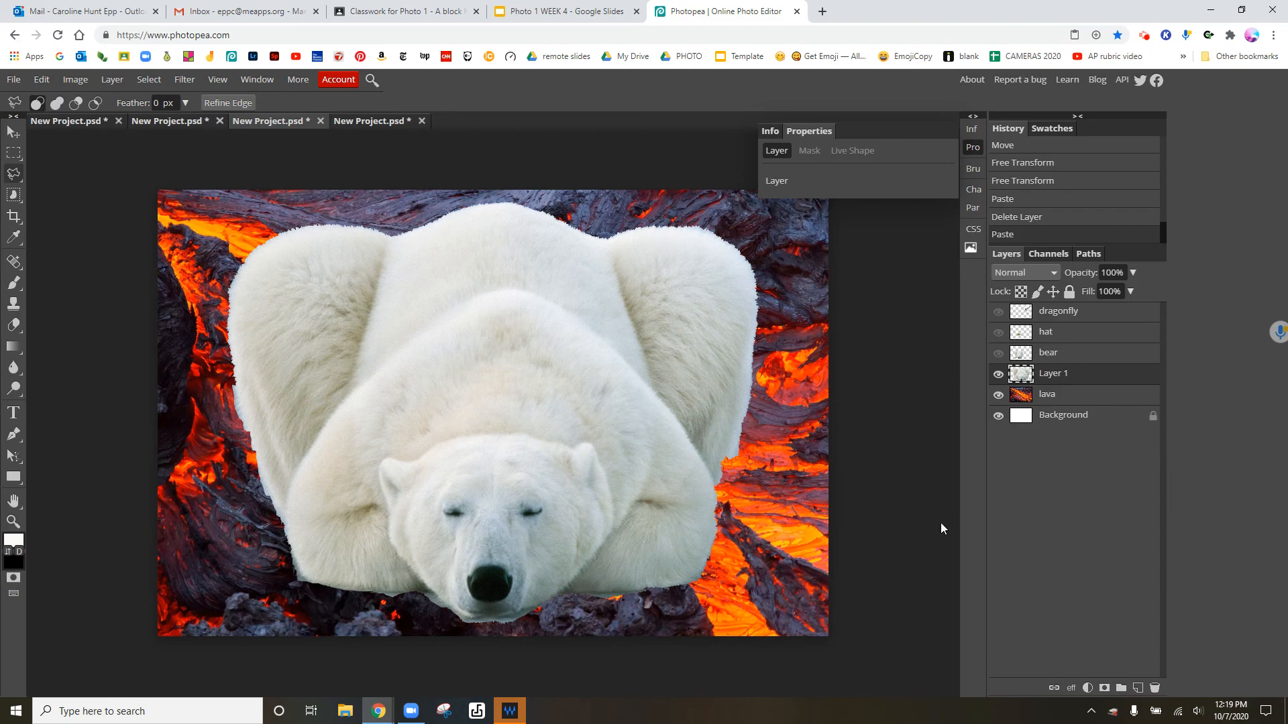
Return to the polar bear document.
left_click(168, 123)
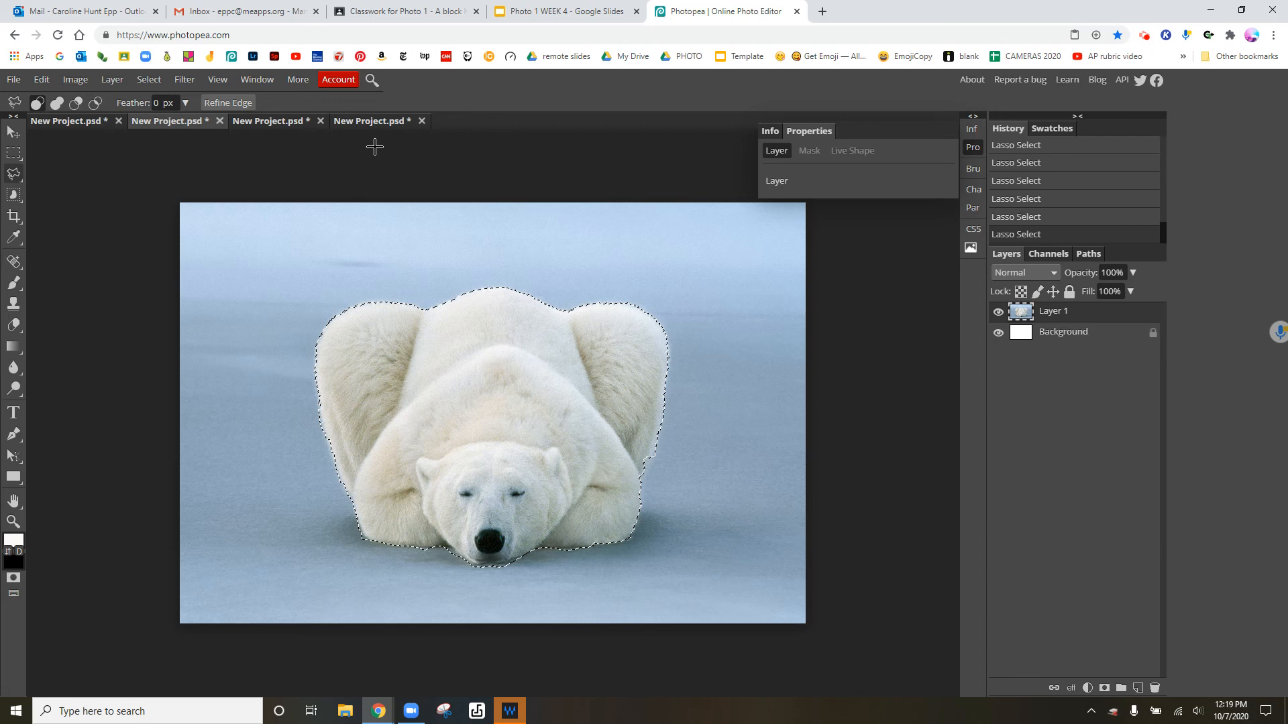
mouse_move(386, 710)
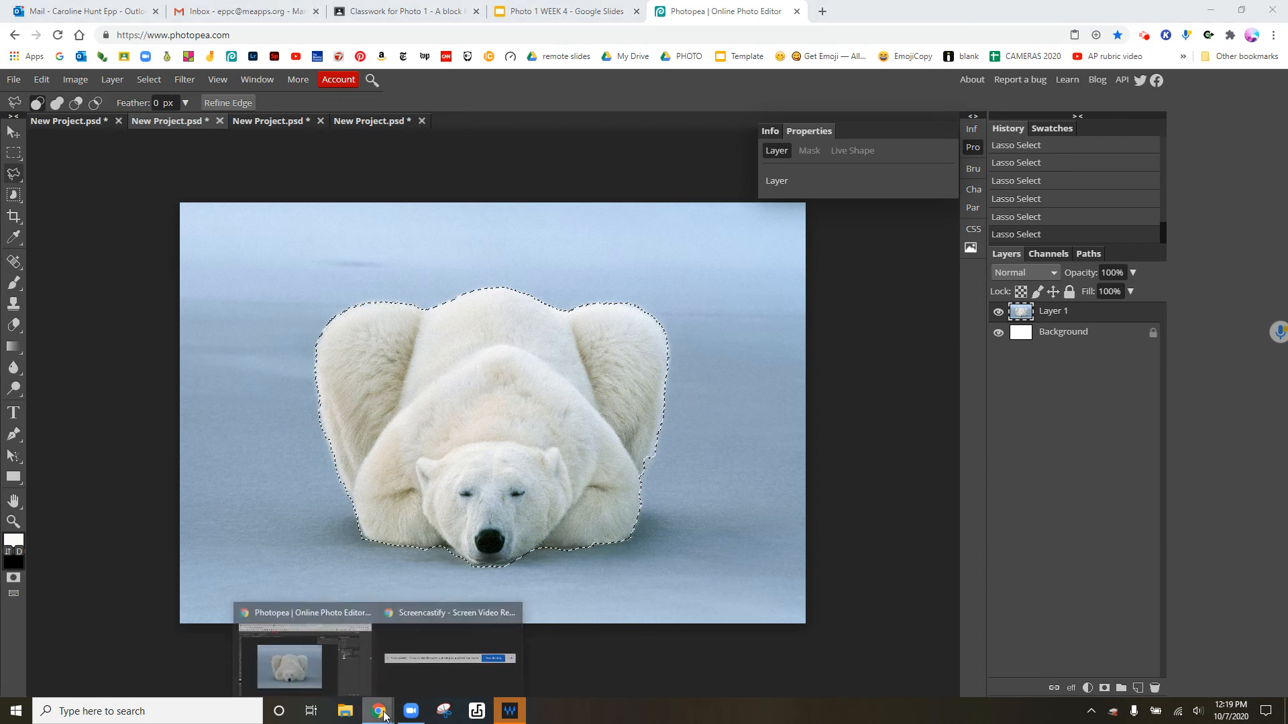